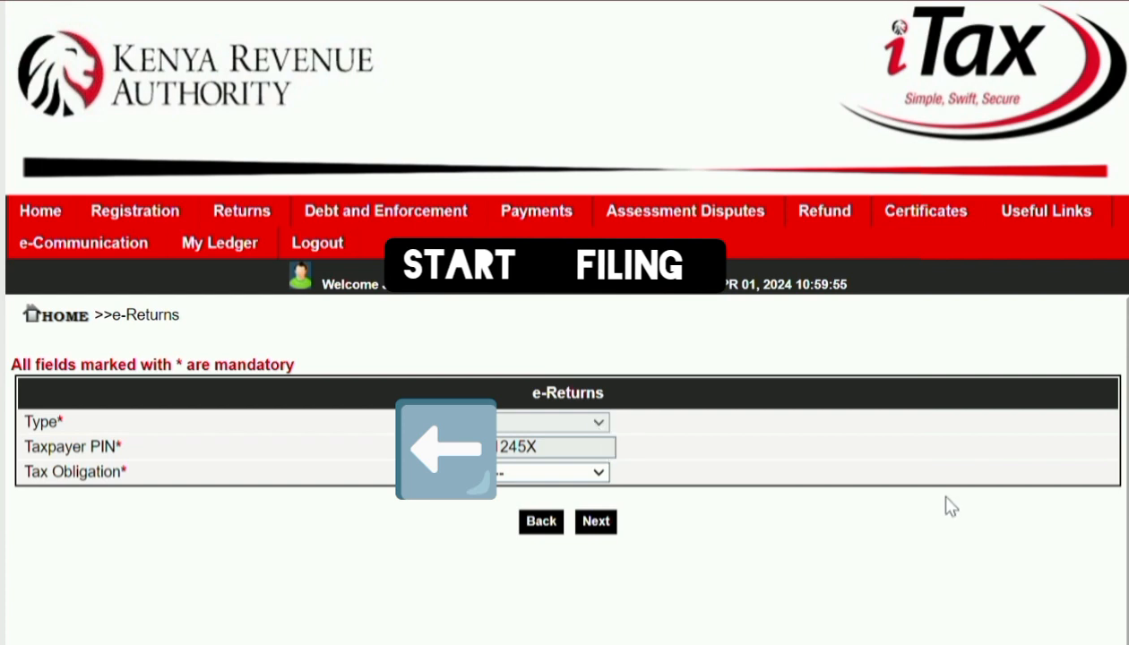
# Set the tax obligation to Income Tax - Resident Individual and continue to its form page
pyautogui.click(584, 478)
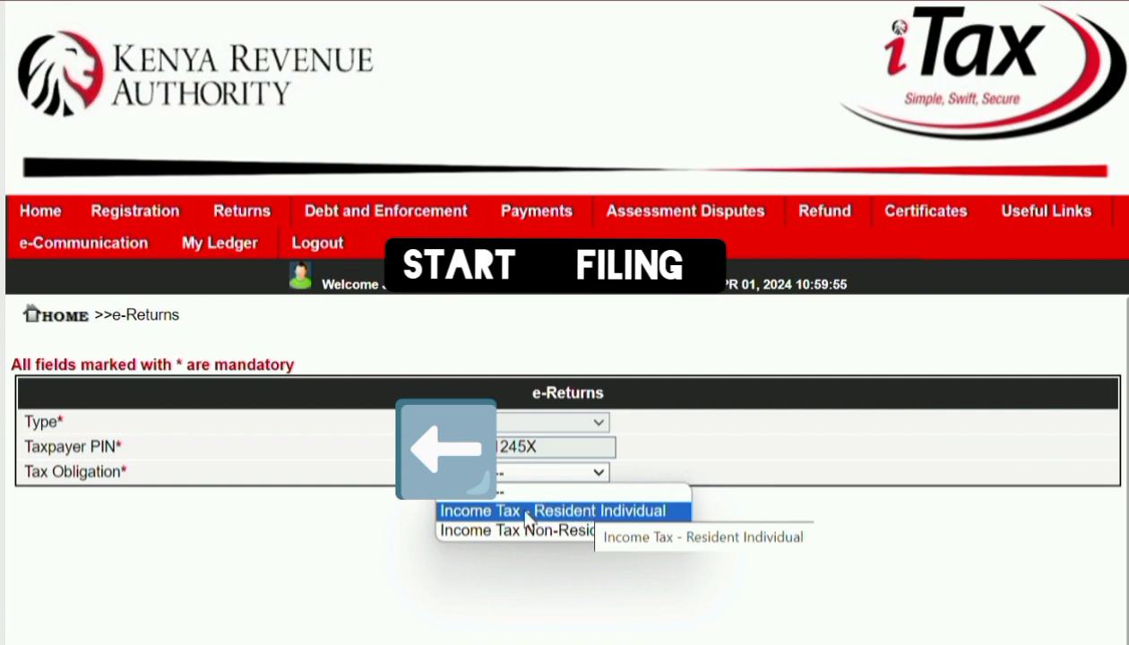
pyautogui.click(589, 511)
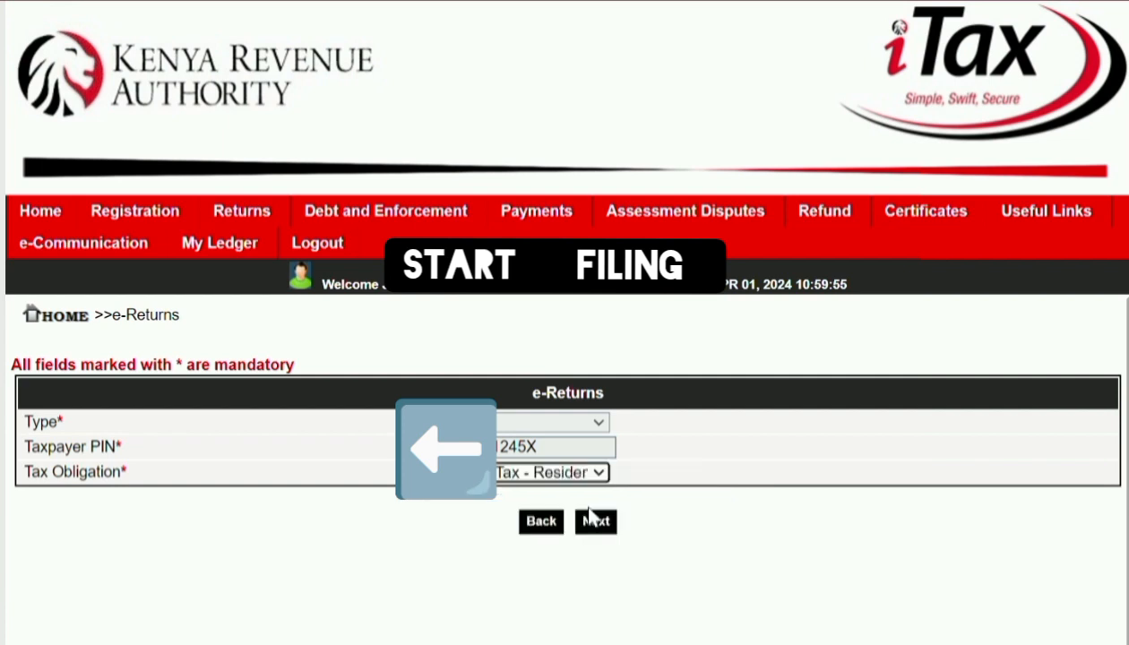
pyautogui.click(593, 519)
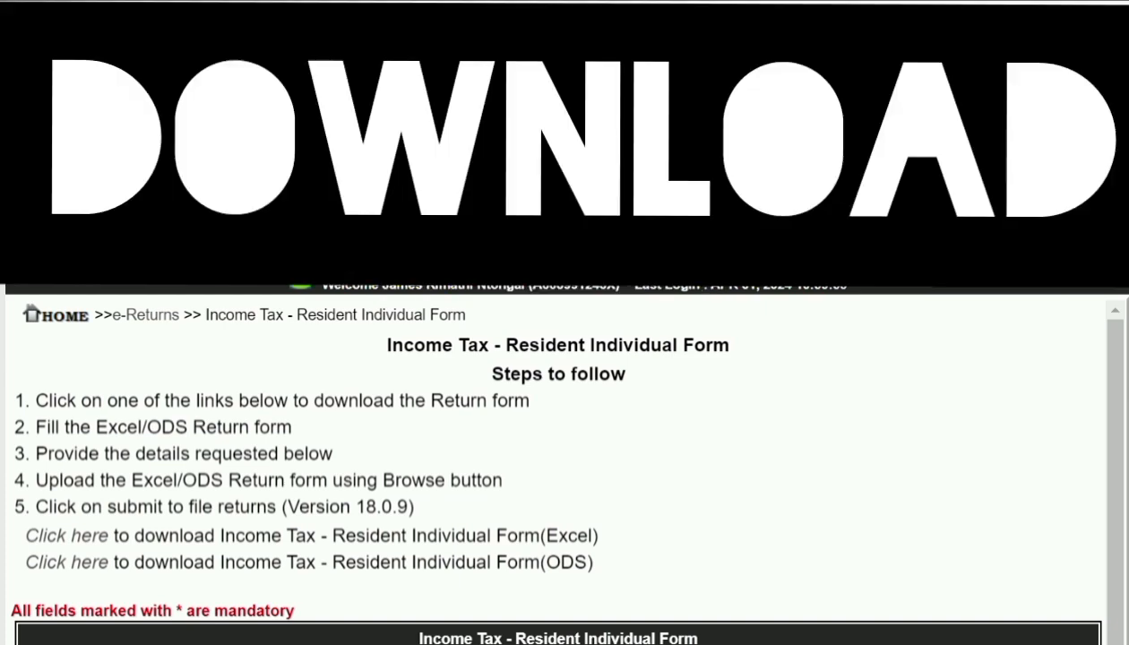
# Scroll down the form page to the Resident Individual Form (Excel) download link
pyautogui.scroll(-3, 565, 430)
pyautogui.scroll(-2, 564, 431)
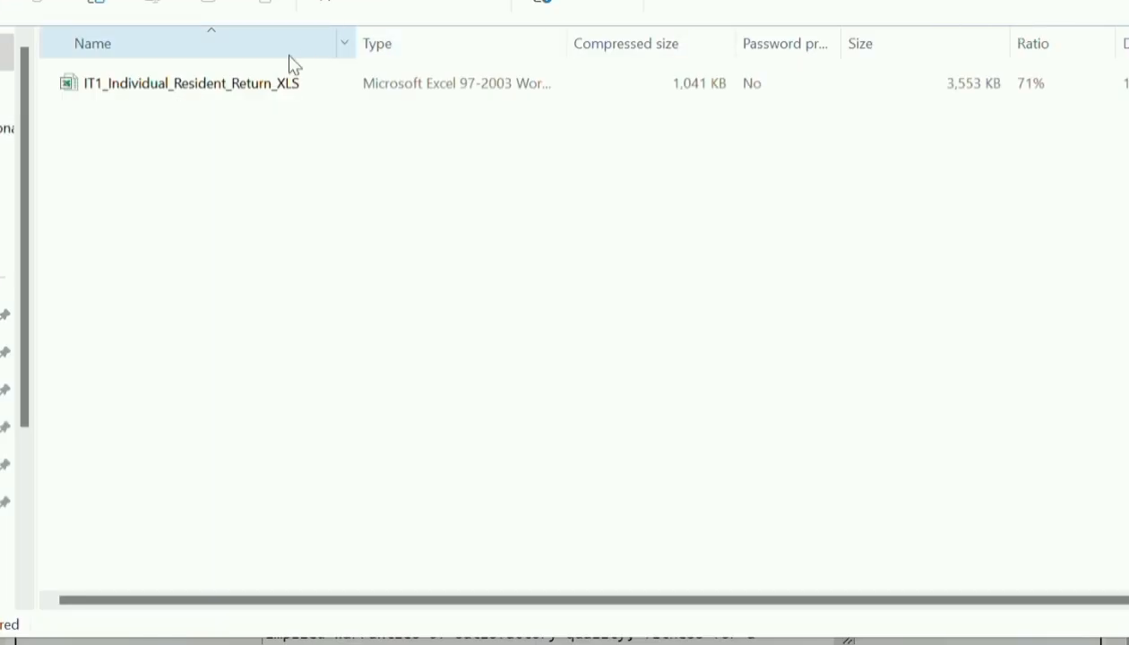
# Open IT1_Individual_Resident_Return_XLS from the downloaded zip in Excel
pyautogui.click(235, 94)
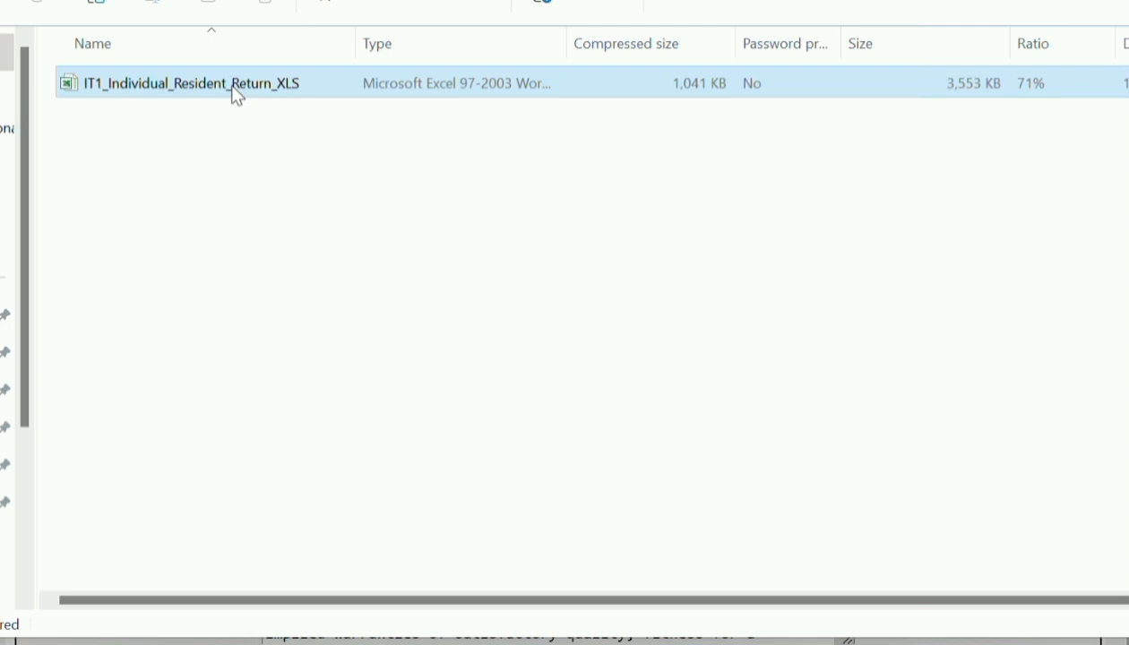
pyautogui.doubleClick(236, 93)
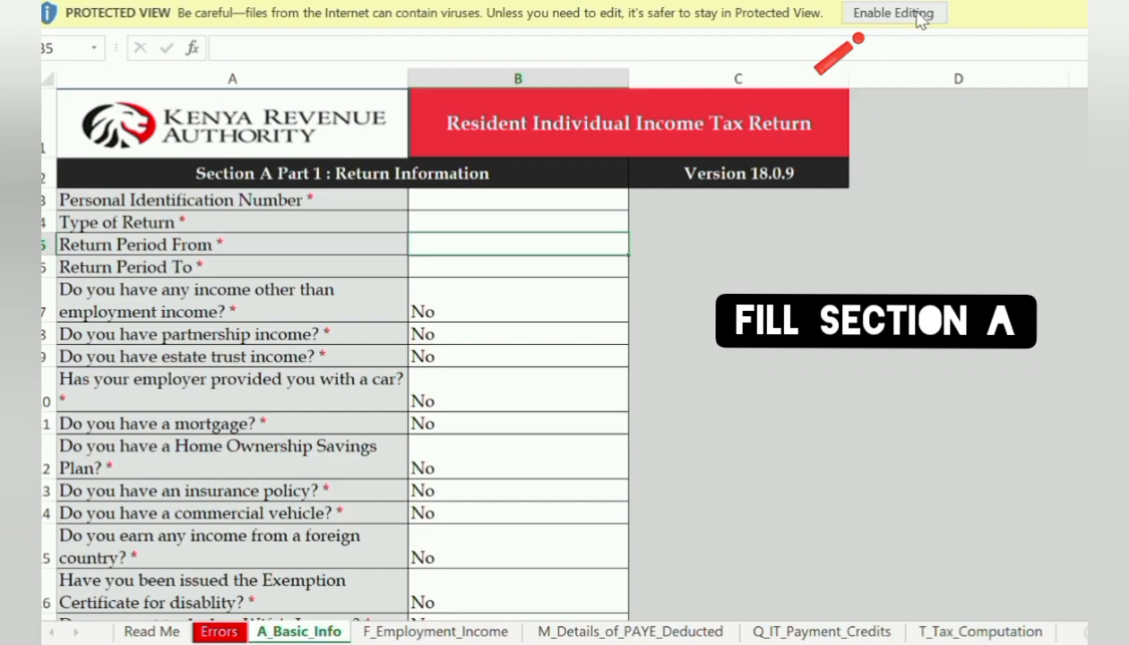
# Enable editing and macros in the IT1 workbook and dismiss the do-not-cut-and-paste warning
pyautogui.click(905, 14)
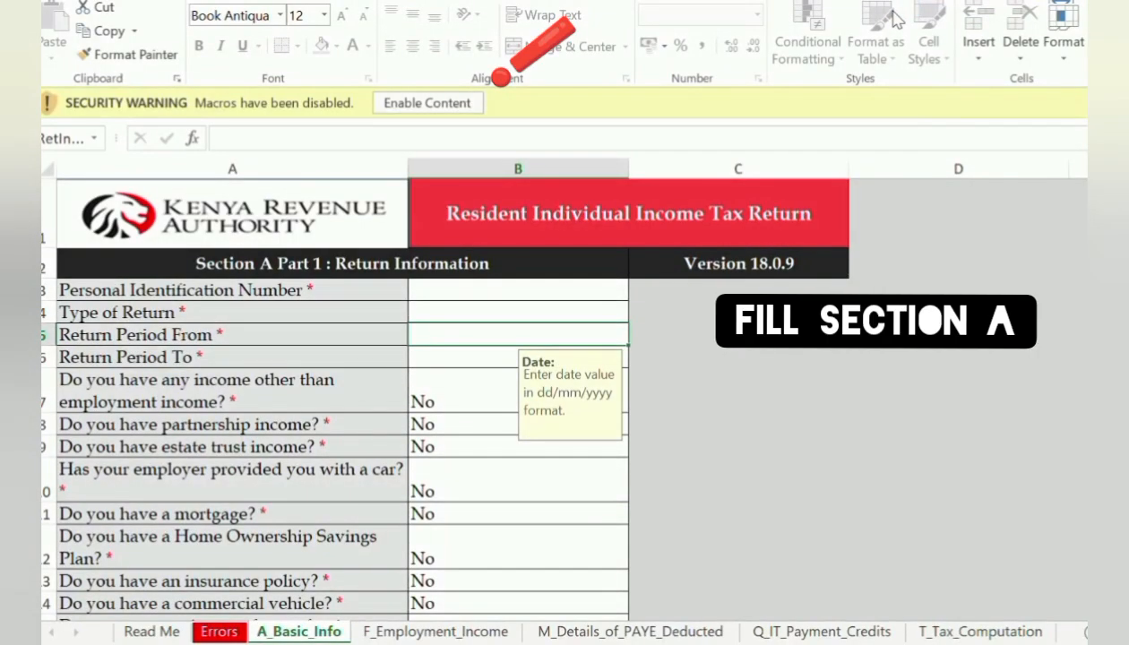
pyautogui.click(437, 104)
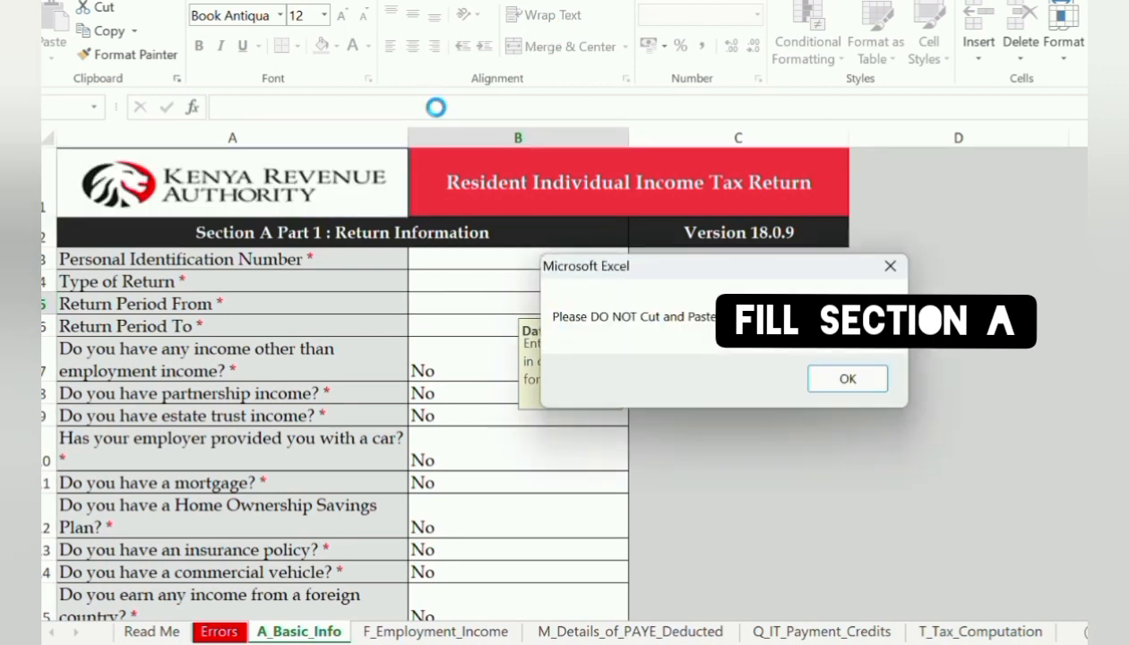
pyautogui.click(818, 381)
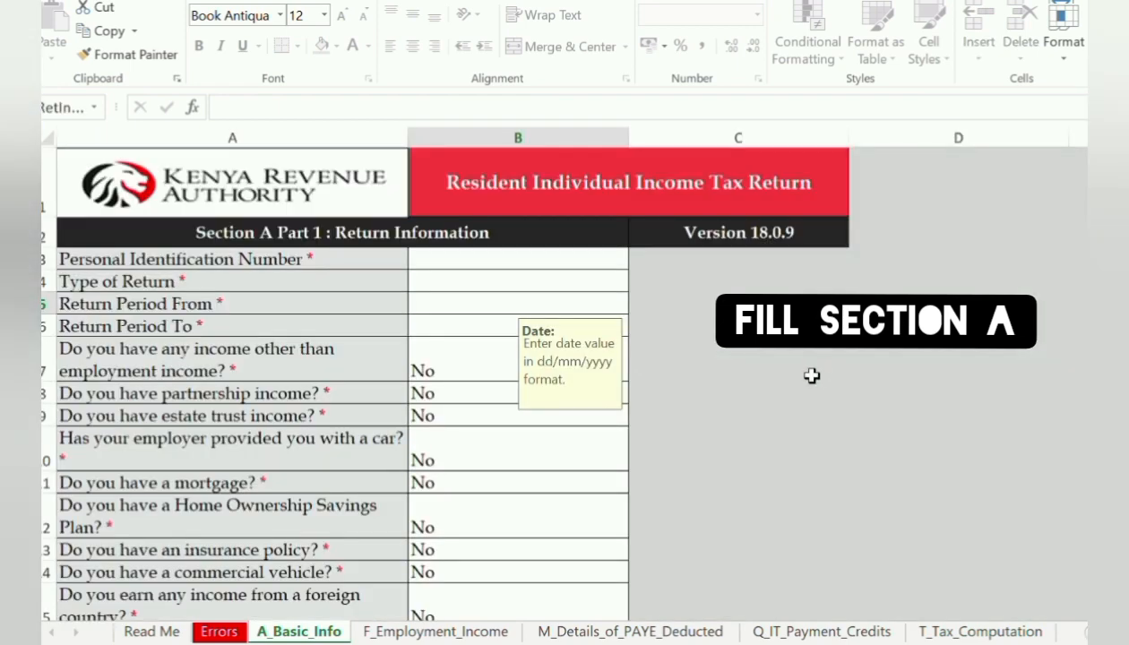
pyautogui.click(592, 274)
pyautogui.click(573, 261)
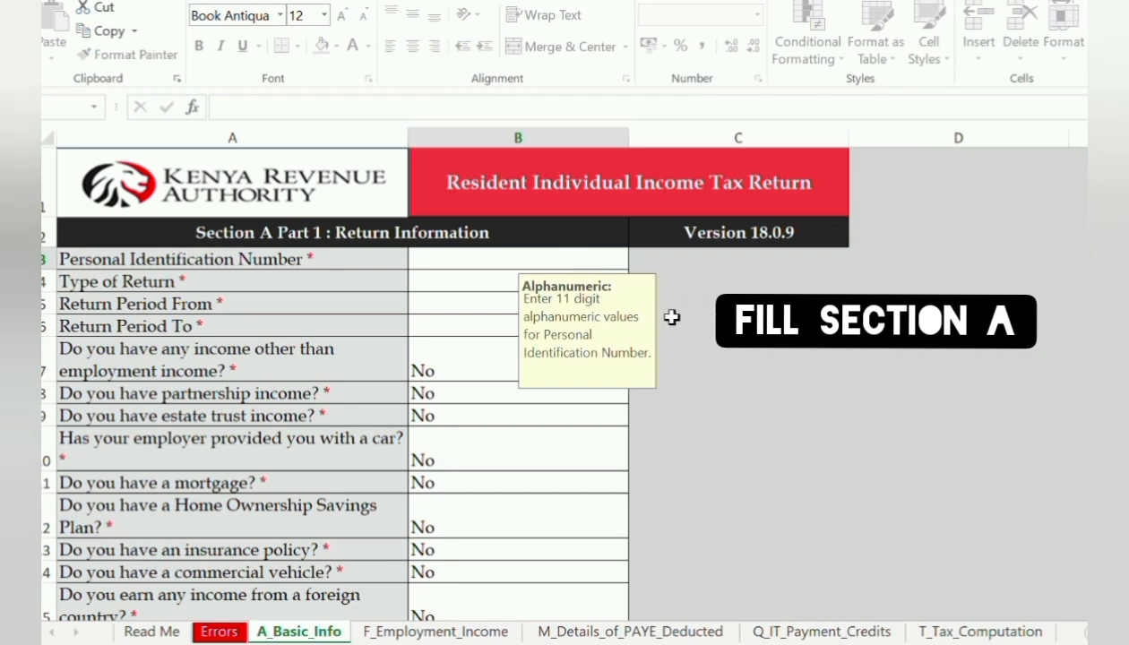
# Choose Original as the Type of Return in cell B4
pyautogui.click(468, 285)
pyautogui.click(633, 281)
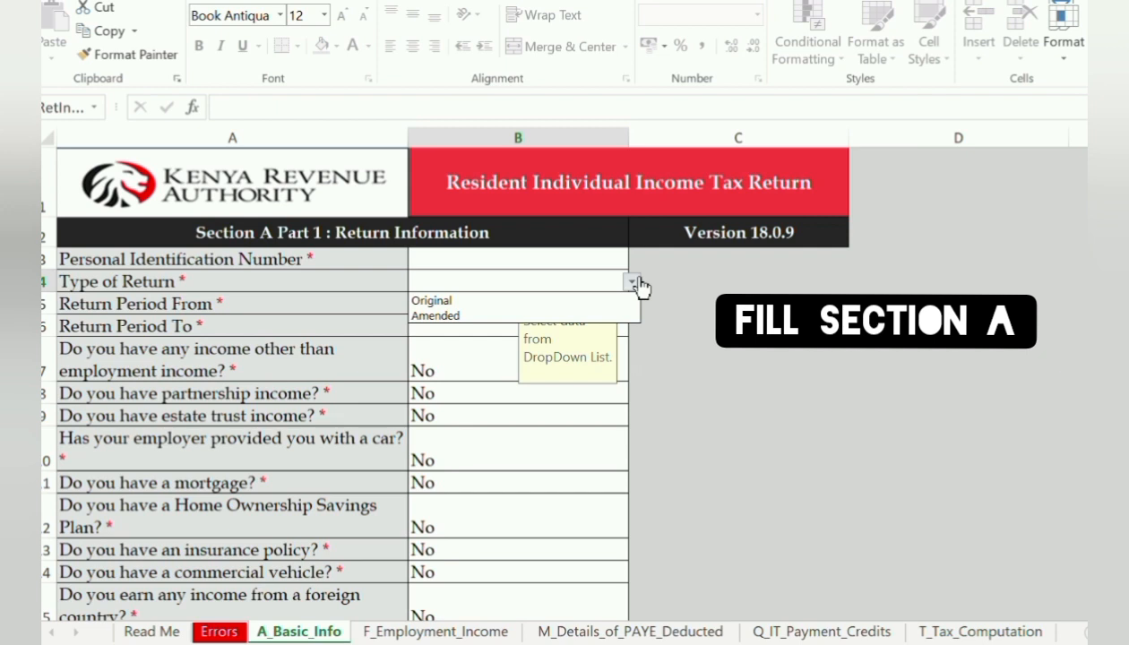
pyautogui.click(586, 301)
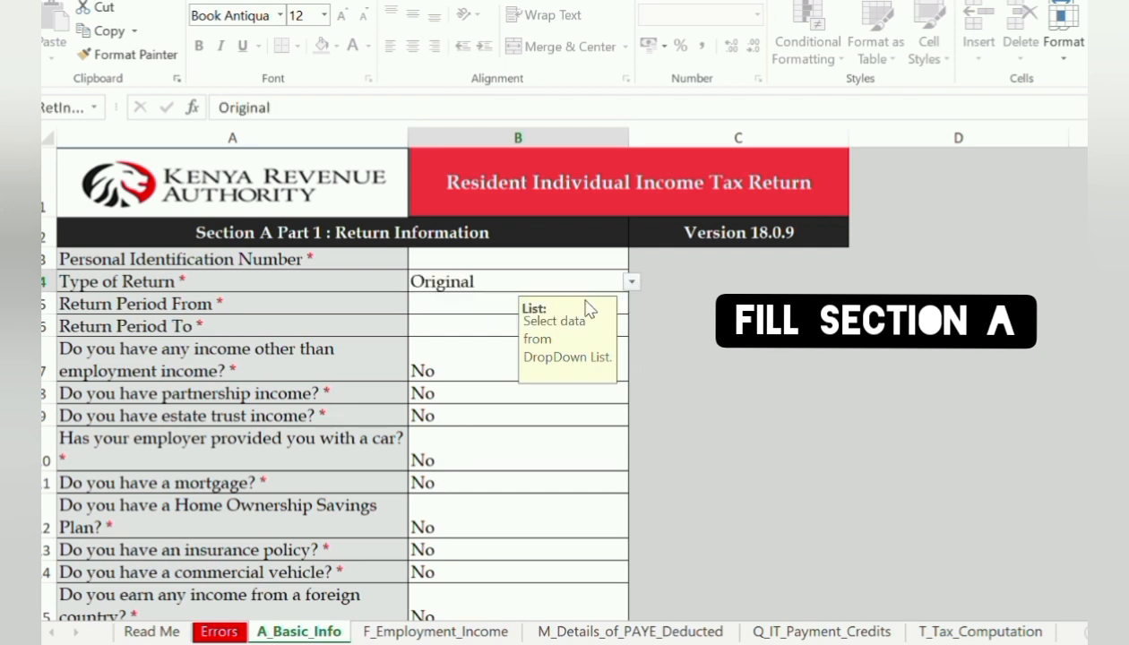
# Enter the return period 01/01/2023 to 31/12/2023 in B5 and B6
pyautogui.click(455, 305)
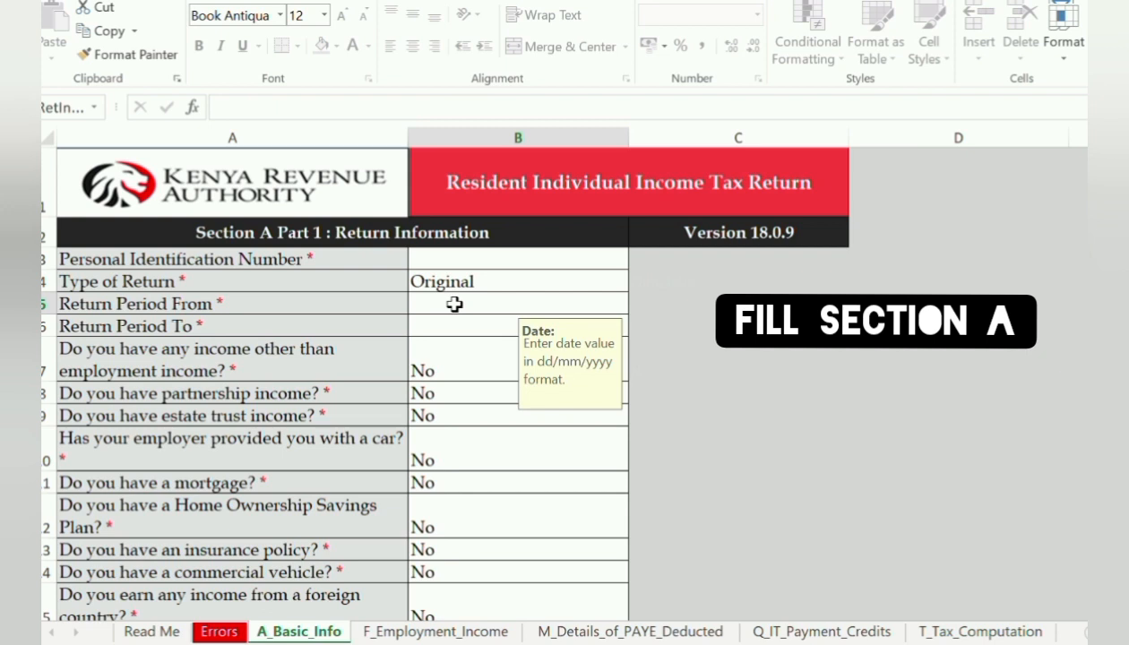
pyautogui.write('01/01/202')
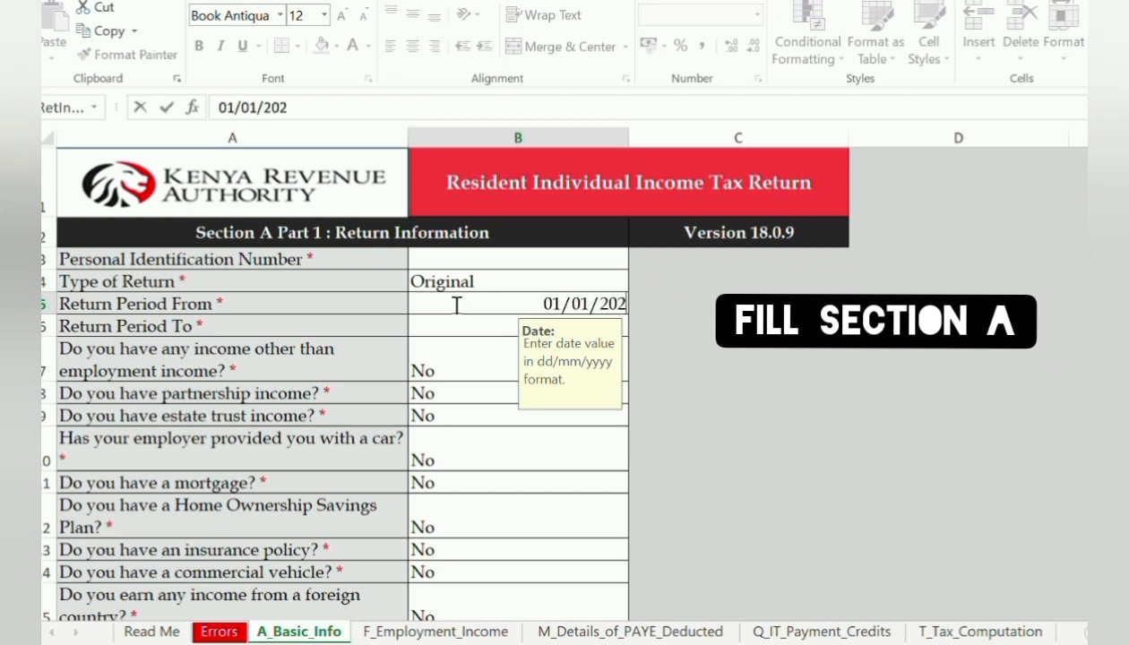
pyautogui.write('3')
pyautogui.click(464, 318)
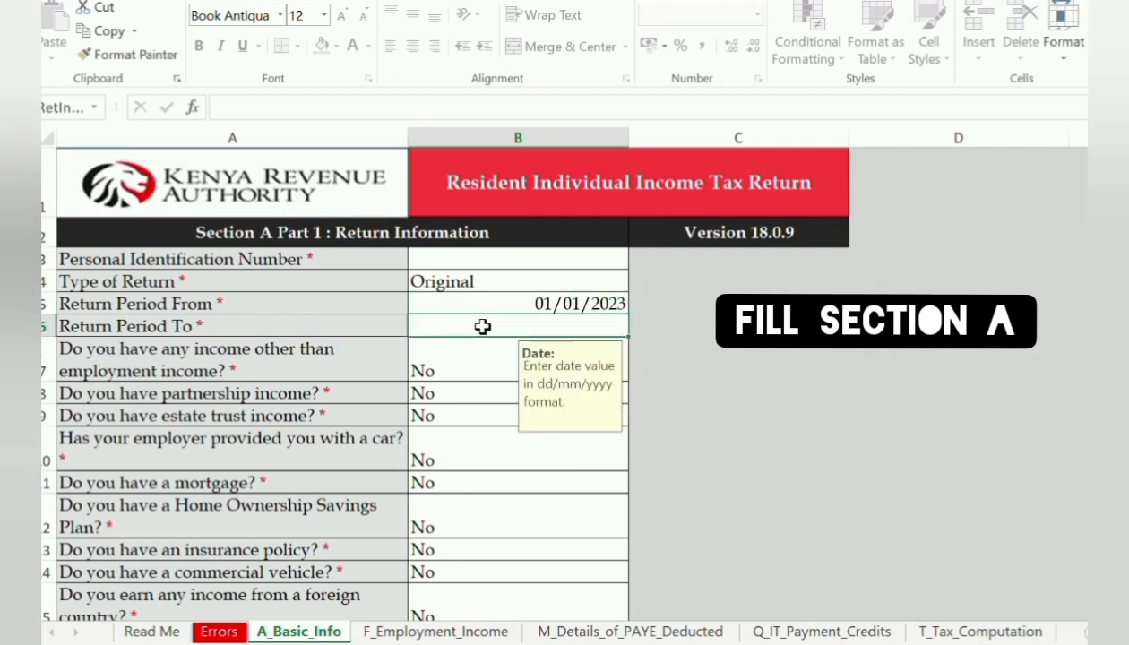
pyautogui.write('31/12/')
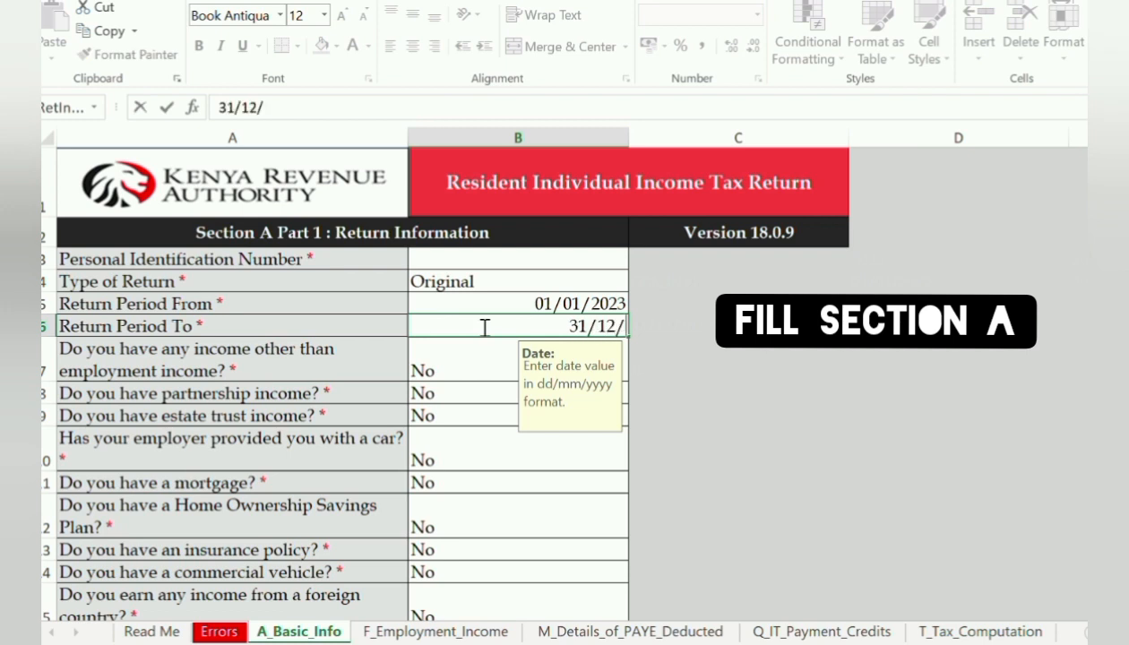
pyautogui.write('2')
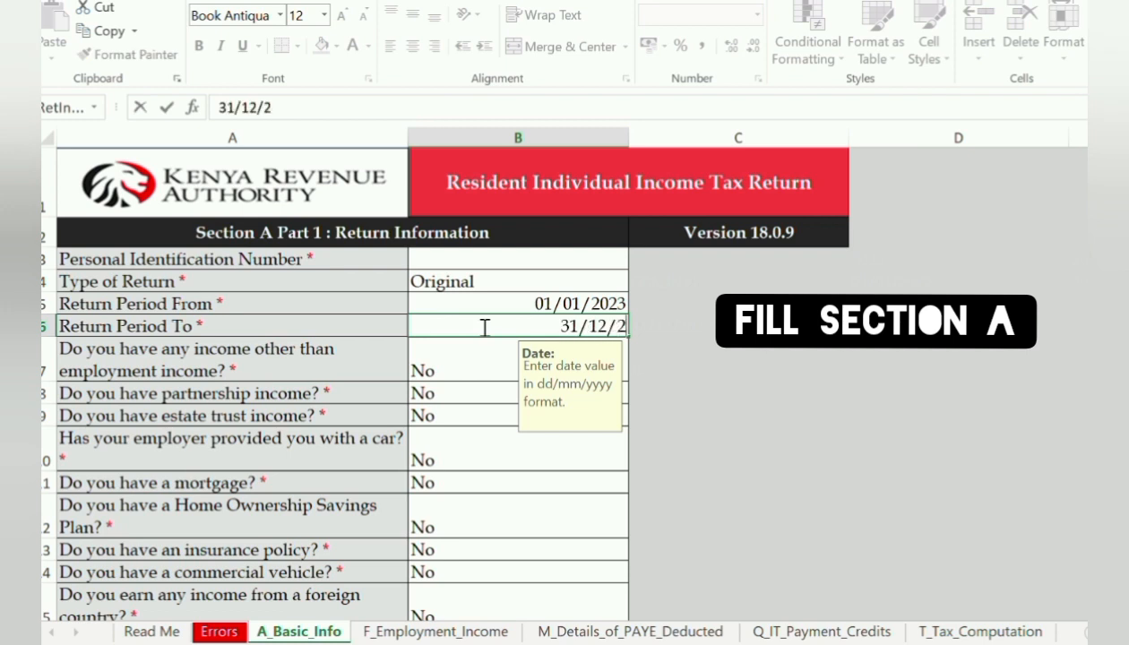
pyautogui.write('023')
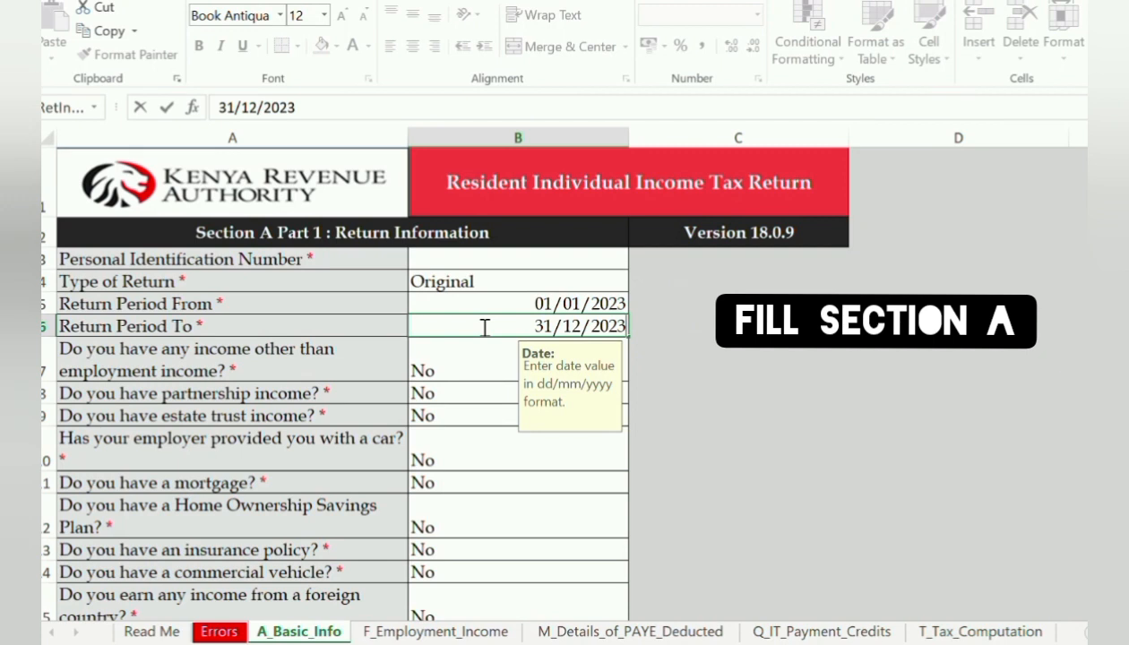
pyautogui.click(733, 375)
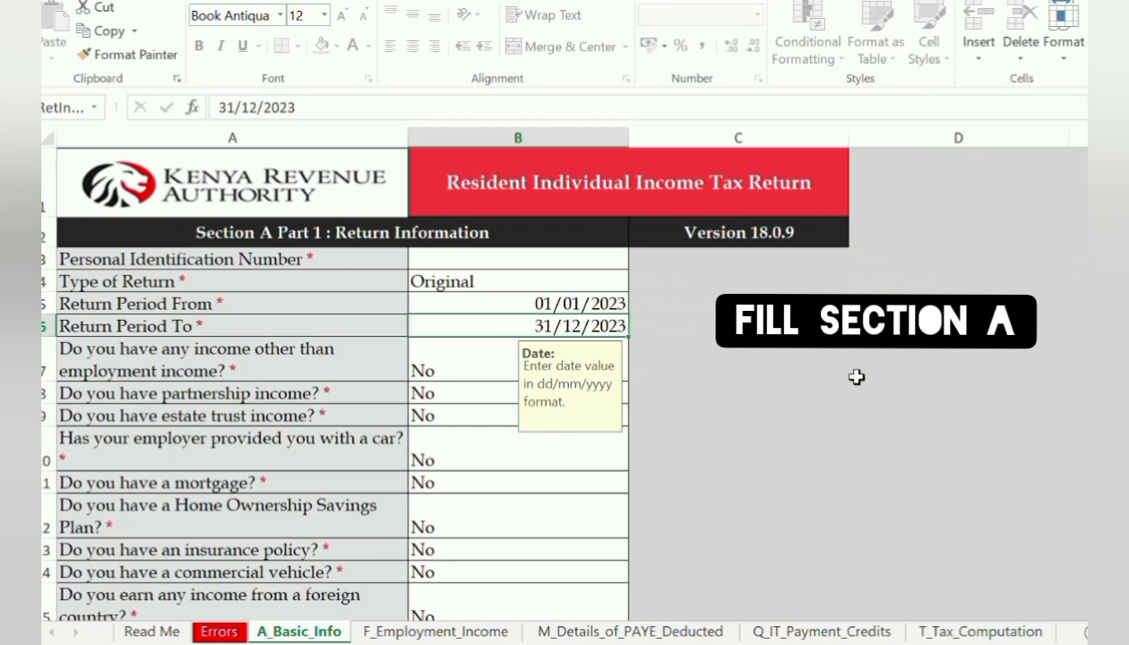
# Review the rest of Section A, then move to the F_Employment_Income sheet
pyautogui.scroll(-4, 341, 386)
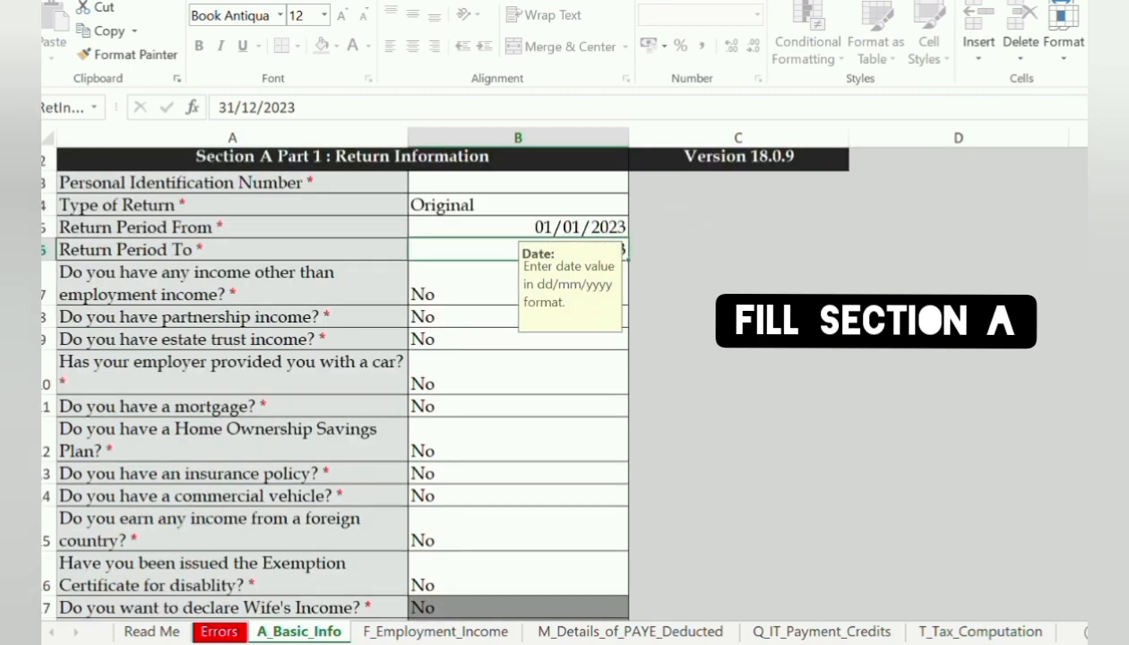
pyautogui.scroll(-1, 341, 385)
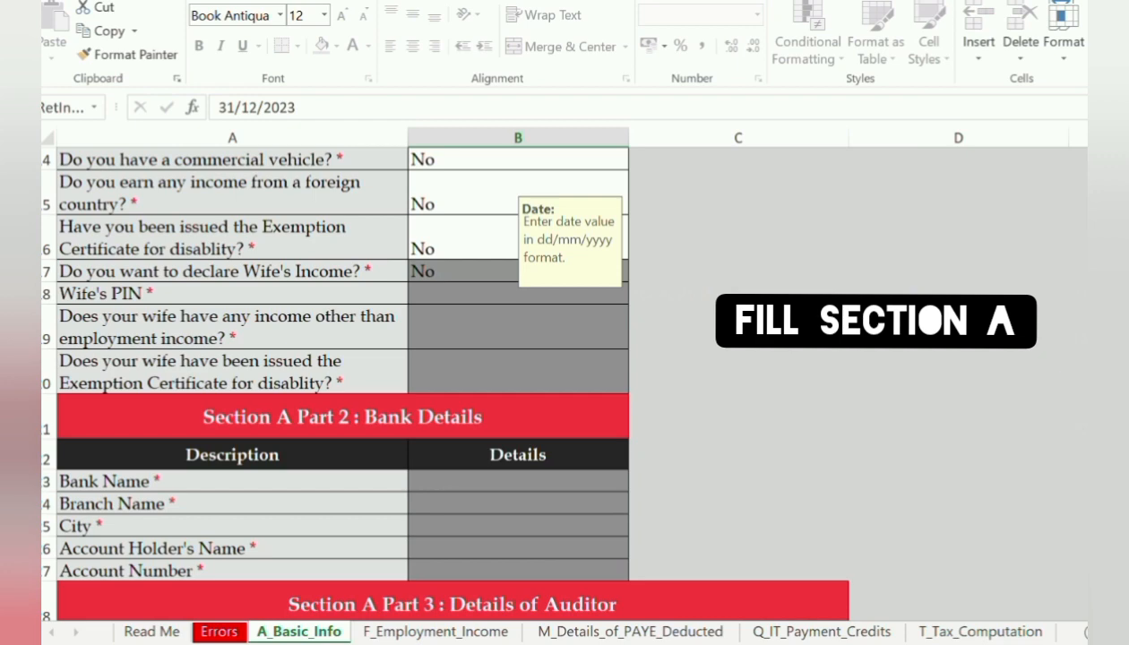
pyautogui.click(474, 638)
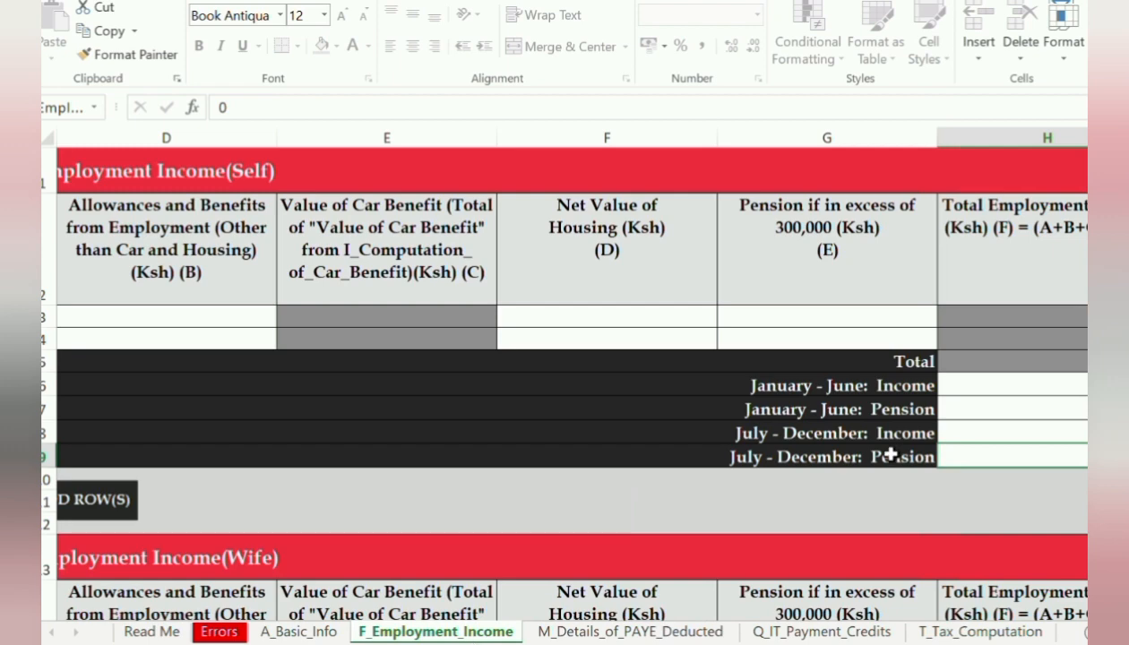
# Enter the employer's PIN in A3 of the Employment Income (Self) table
pyautogui.hscroll(-3, 564, 359)
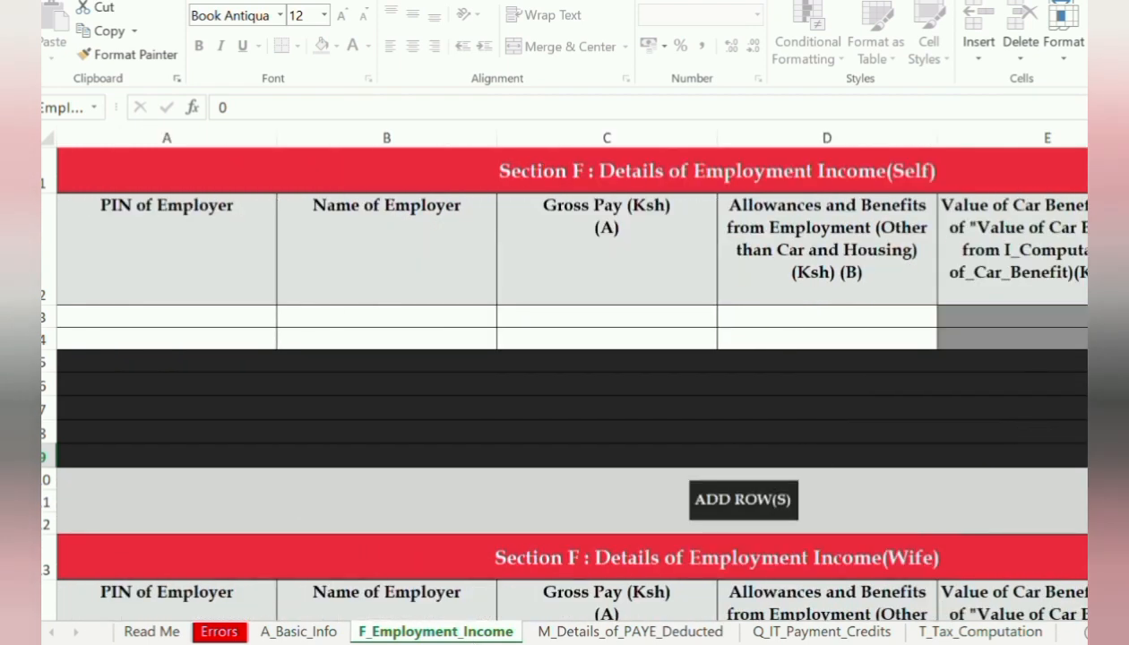
pyautogui.click(260, 318)
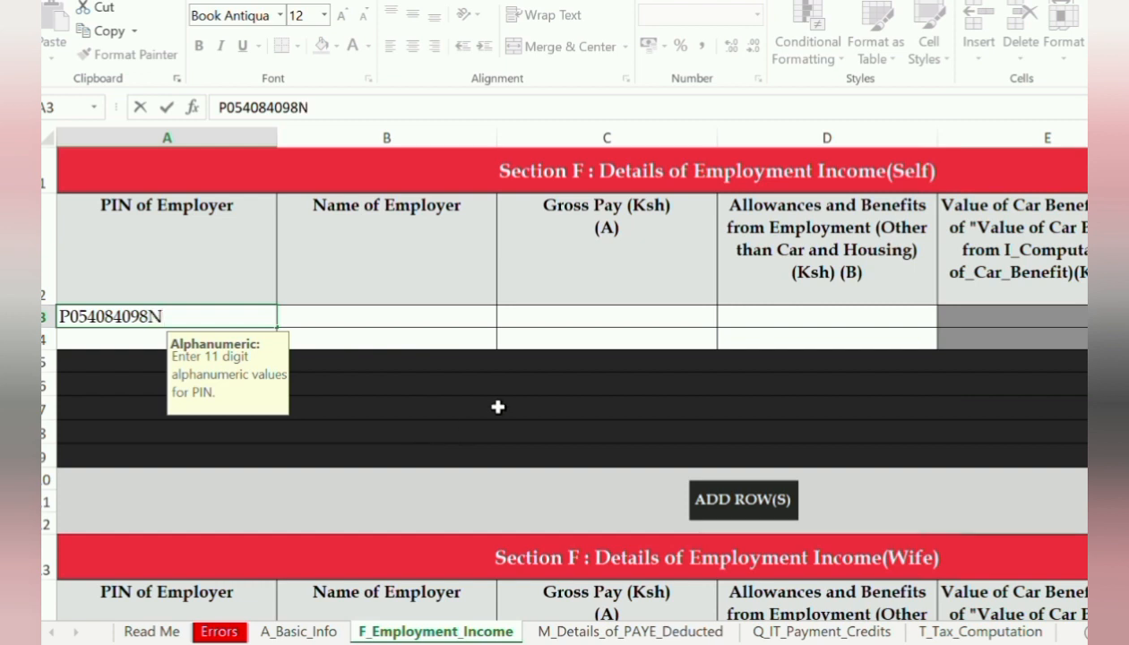
pyautogui.click(447, 319)
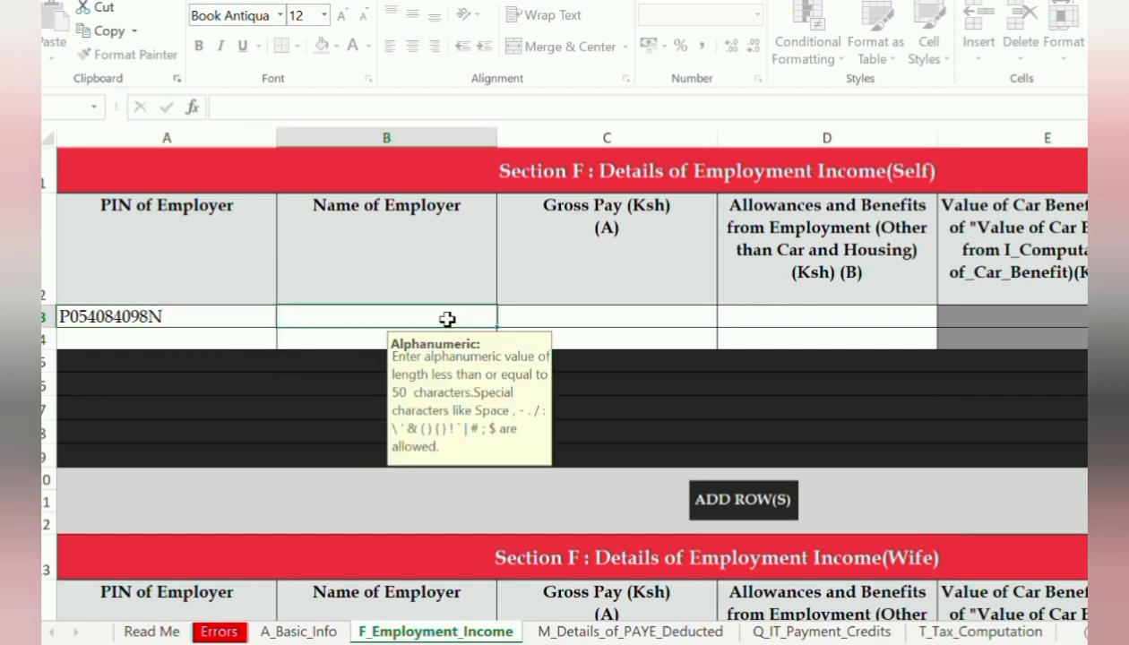
# Enter gross pay 817,848 in C3 and 0 for allowances and housing
pyautogui.click(607, 319)
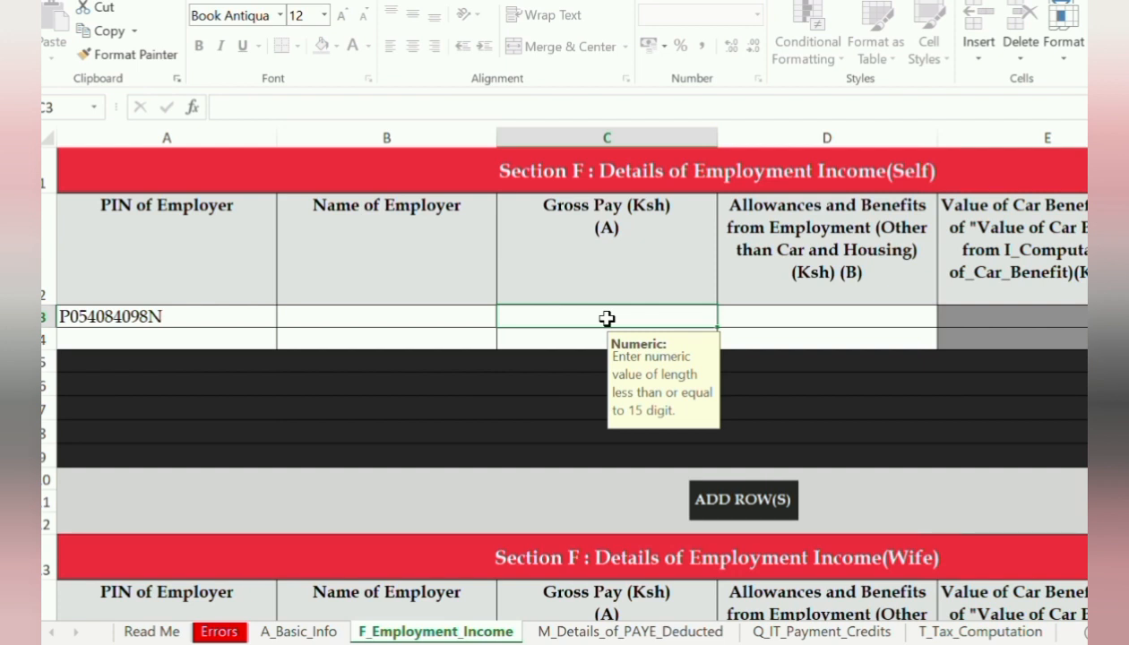
pyautogui.write('817')
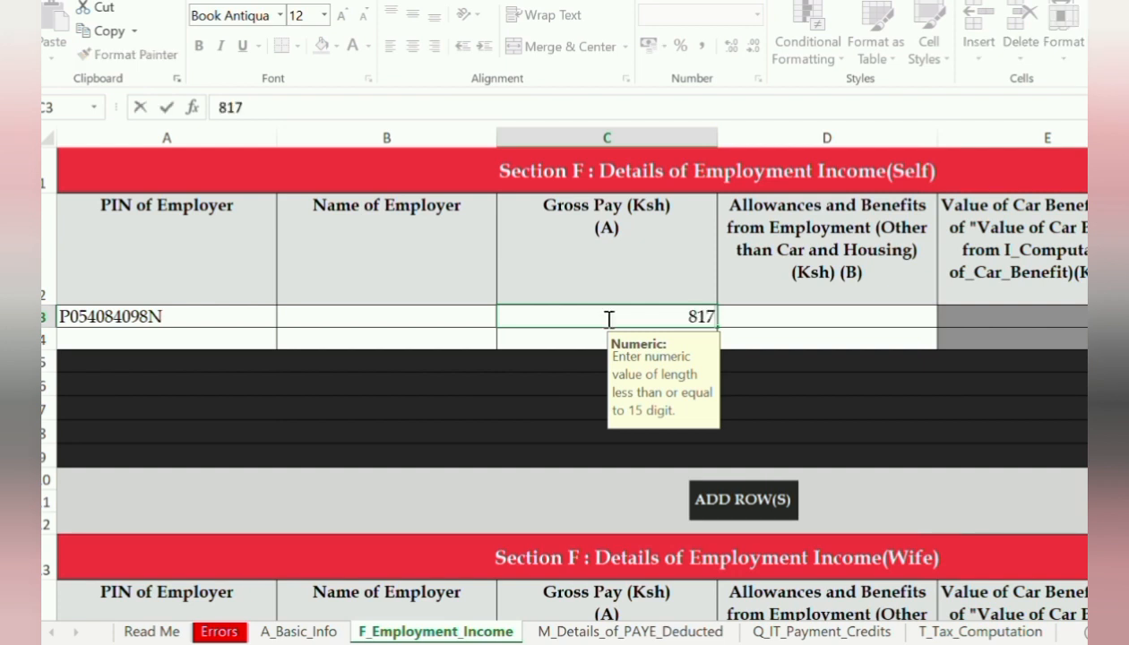
pyautogui.write('849')
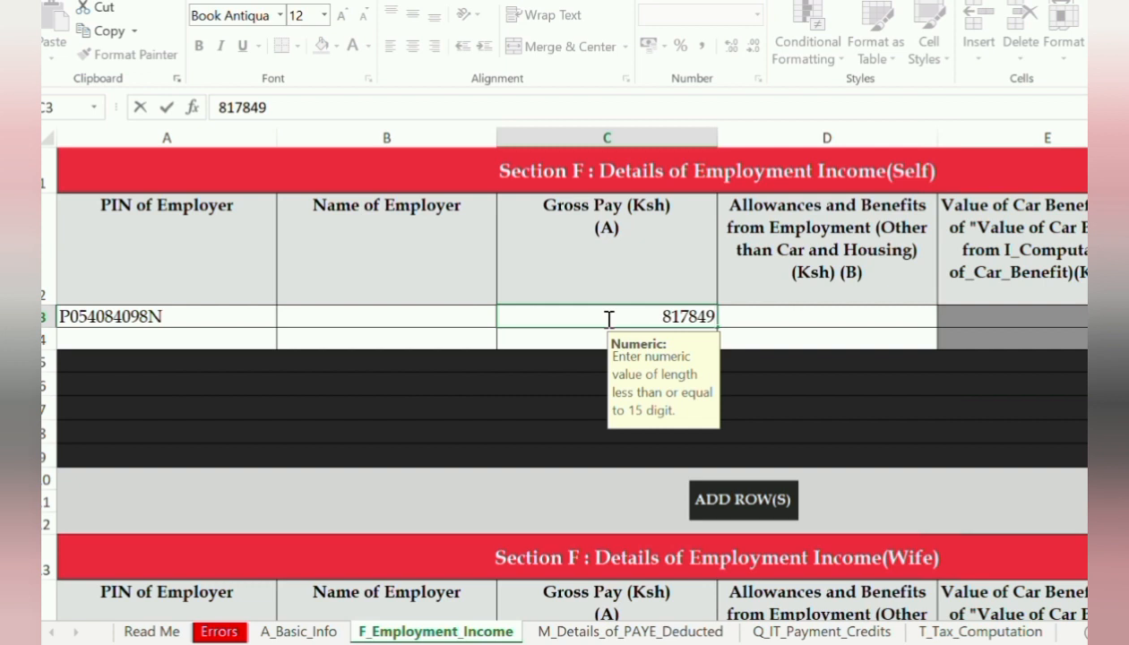
pyautogui.press('BackSpace')
pyautogui.write('8')
pyautogui.press('Tab')
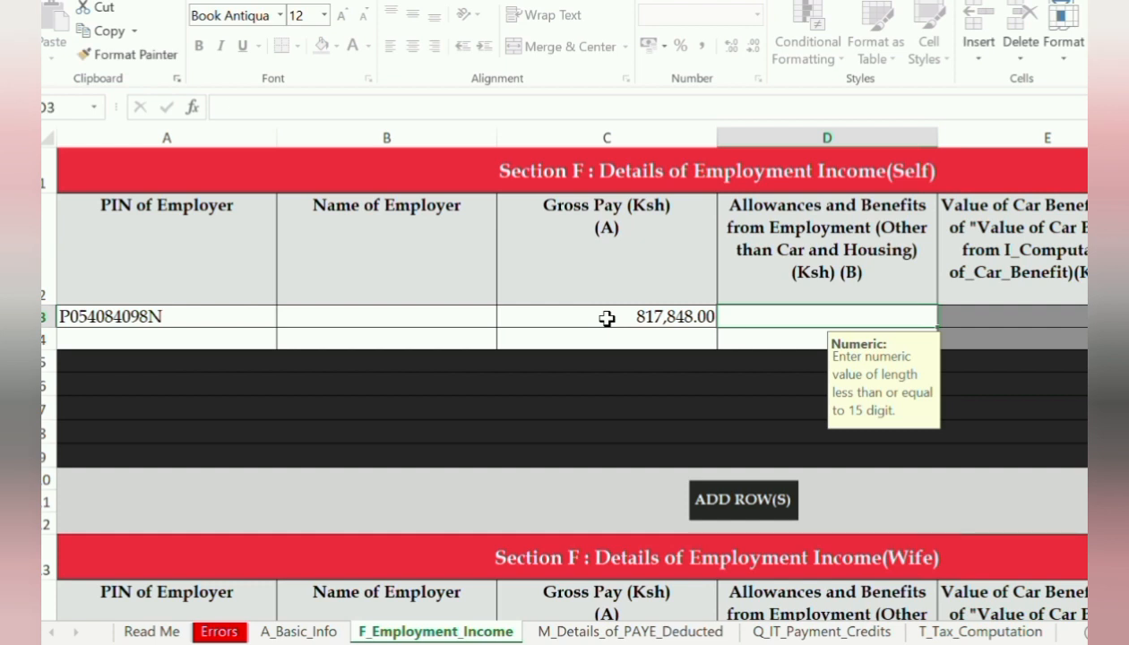
pyautogui.write('0')
pyautogui.press('Tab')
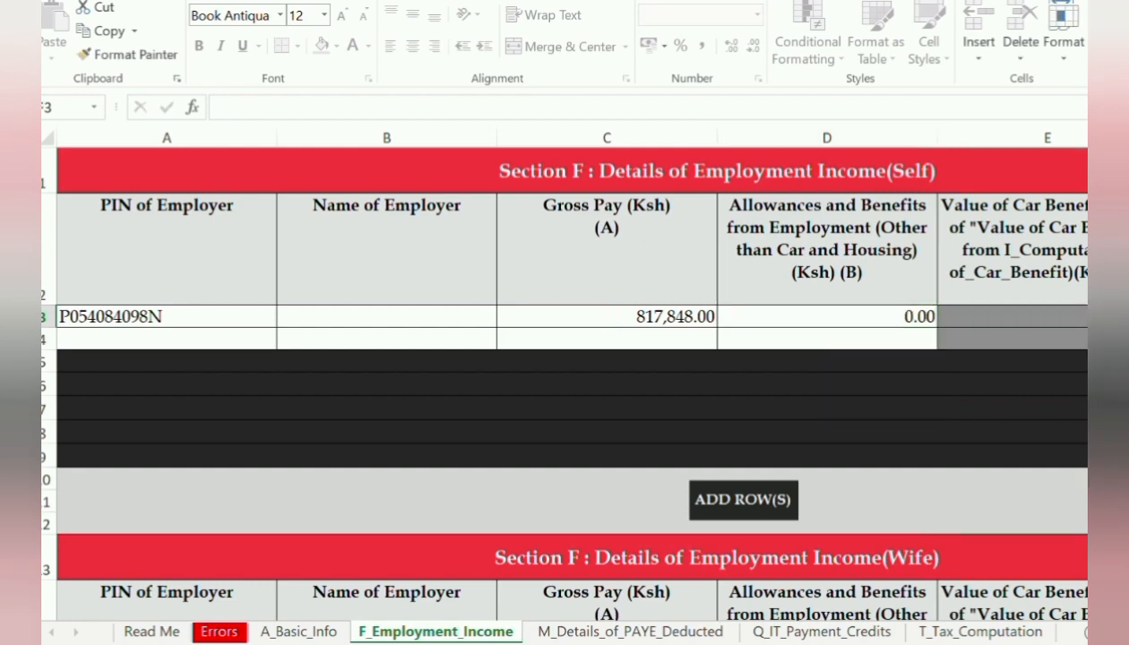
pyautogui.press('Tab')
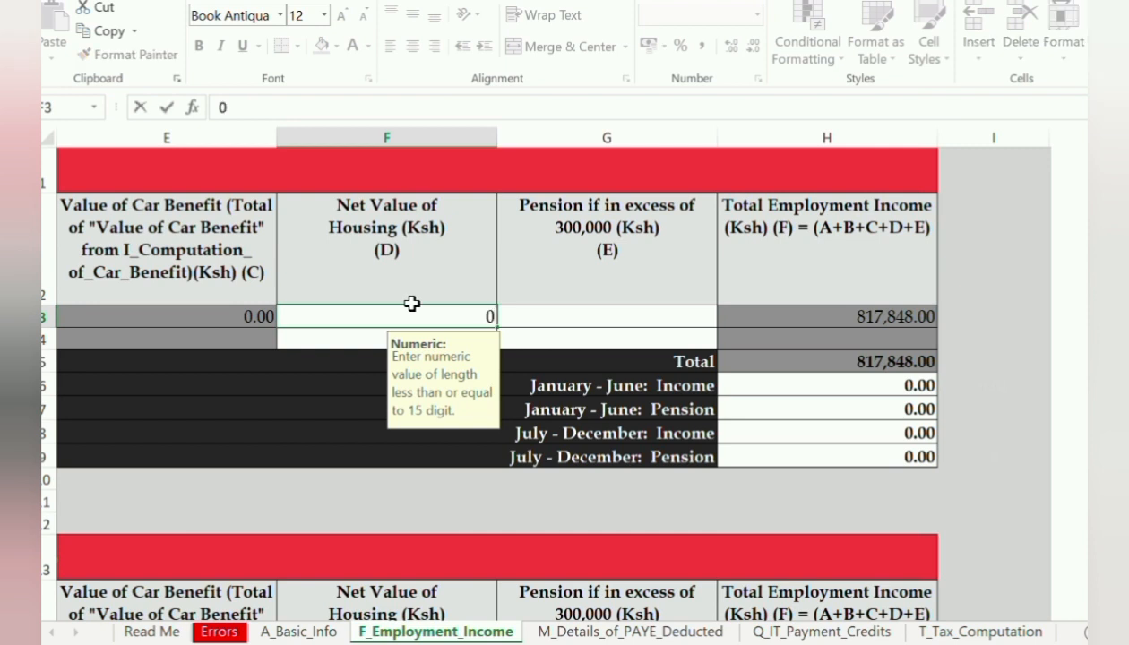
pyautogui.press('Tab')
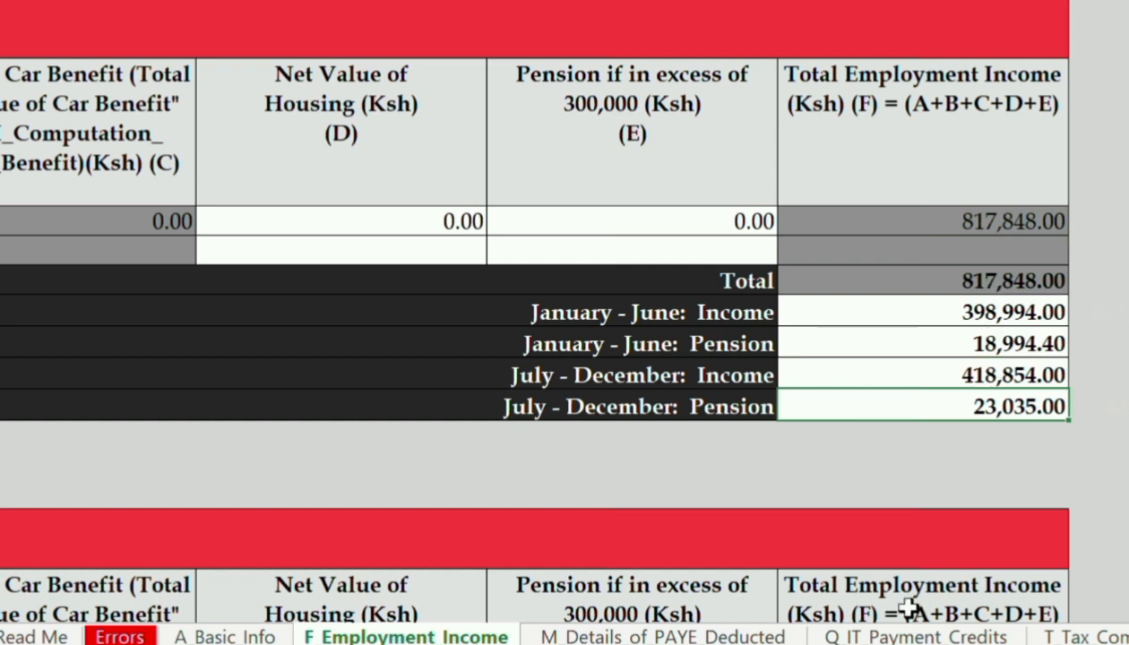
# Switch to the PAYE Deducted sheet
pyautogui.click(663, 637)
# Pick the employer's PIN from the first Section M PIN dropdown
pyautogui.hscroll(-1, 565, 309)
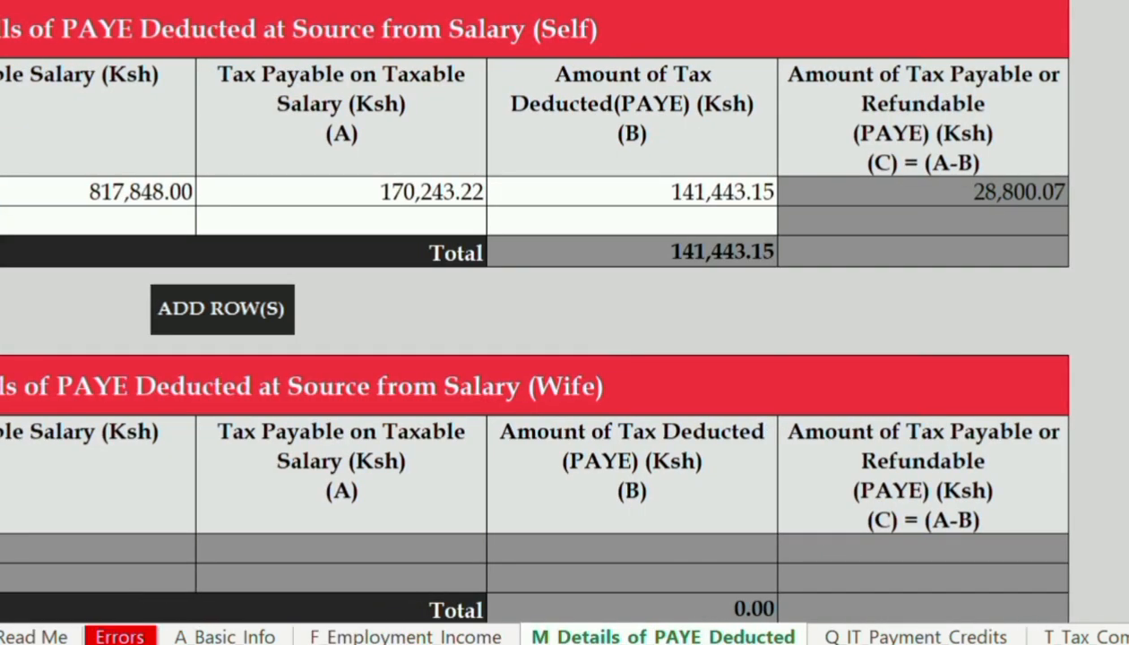
pyautogui.hscroll(-2, 564, 309)
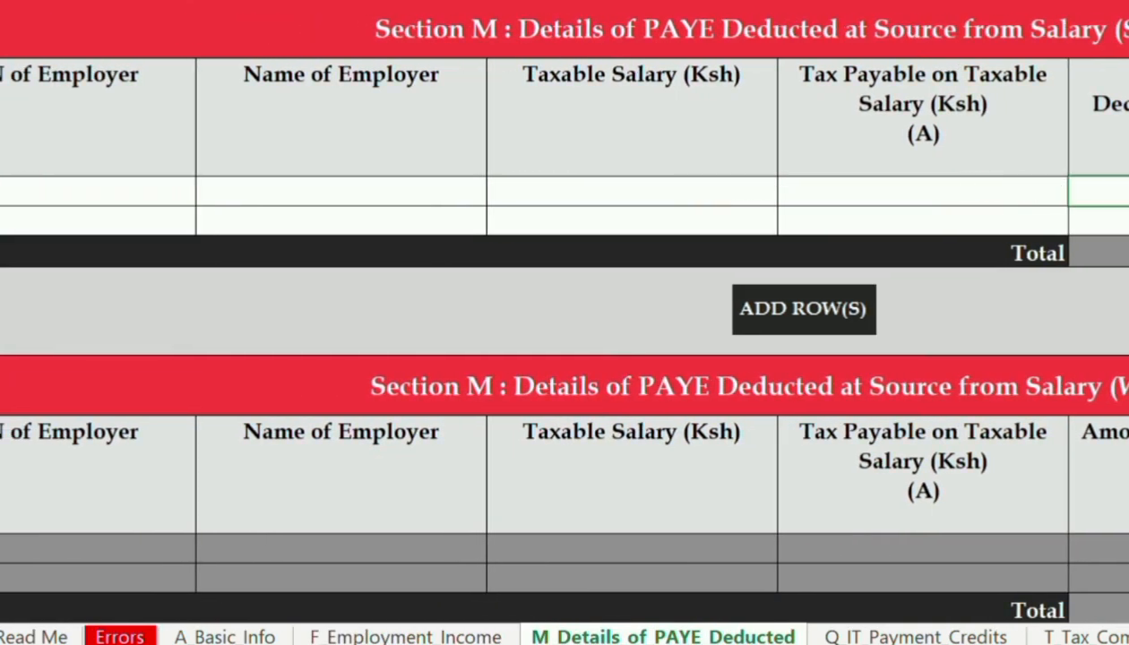
pyautogui.click(136, 189)
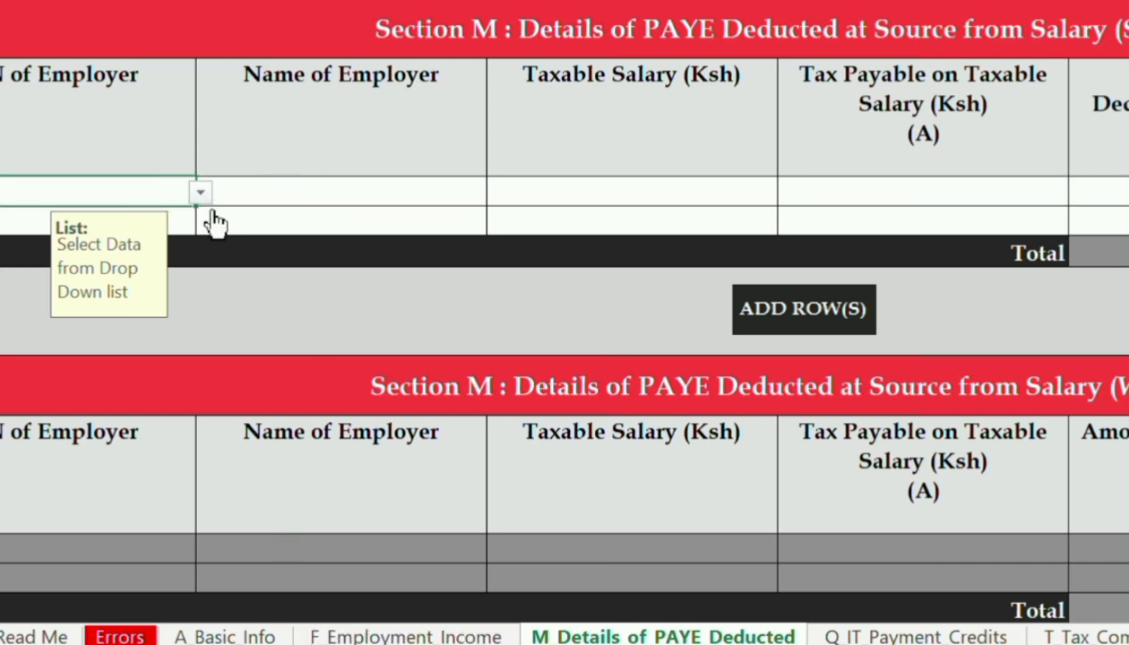
pyautogui.click(200, 191)
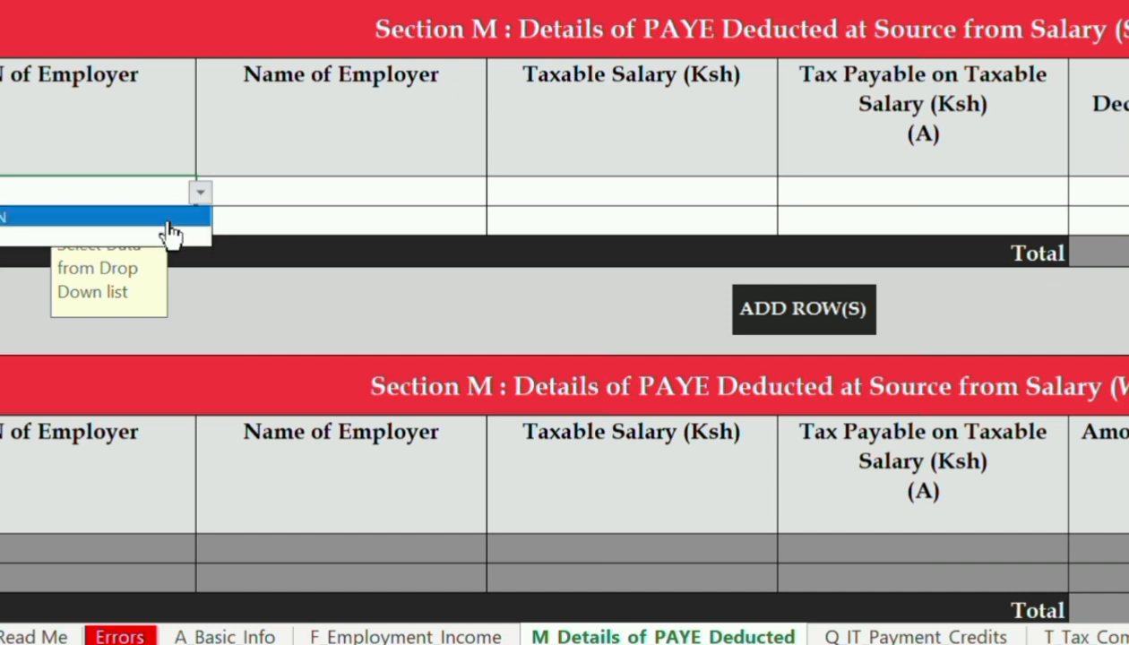
pyautogui.click(169, 220)
# Enter employer name GTG and taxable salary 817,848 in that row
pyautogui.click(290, 199)
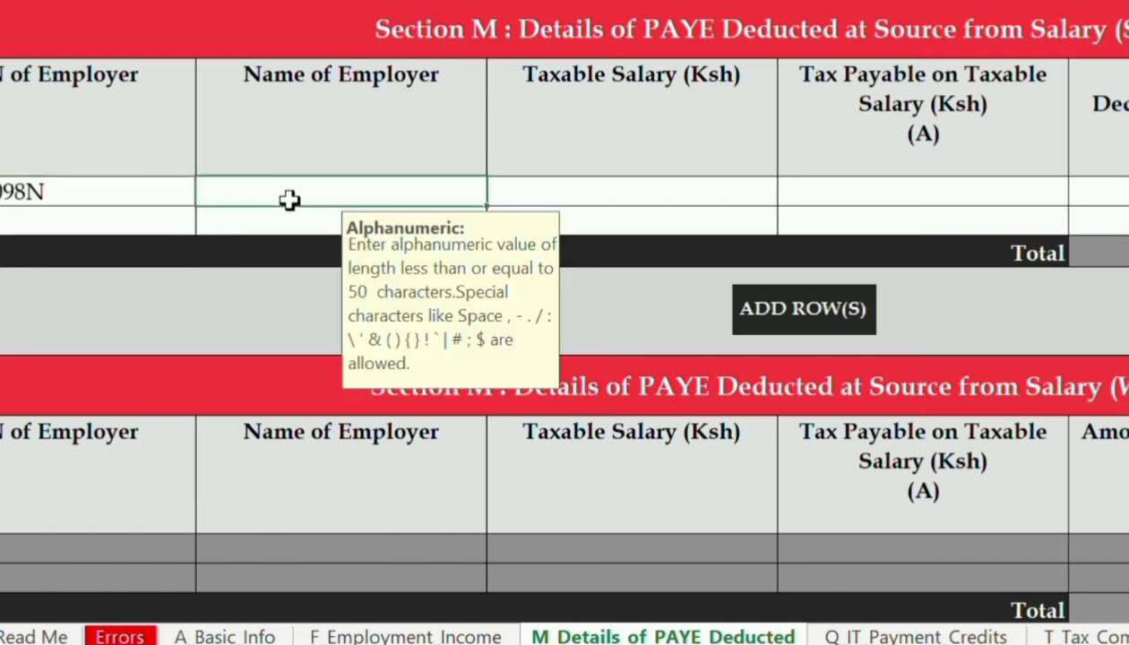
pyautogui.write('GTG')
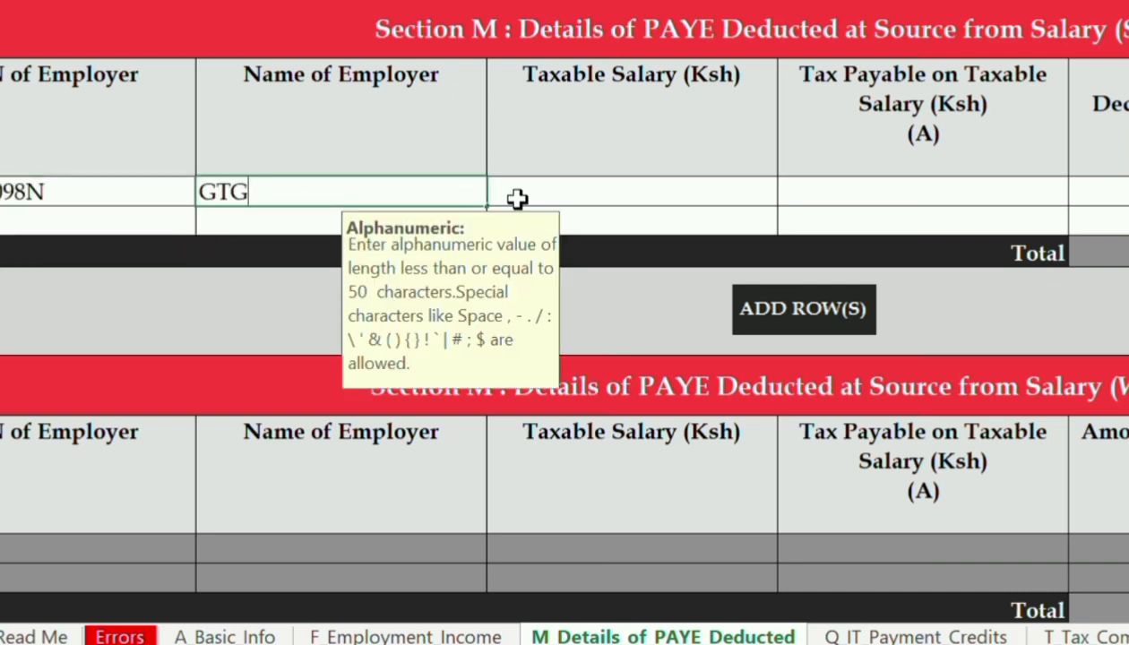
pyautogui.click(660, 194)
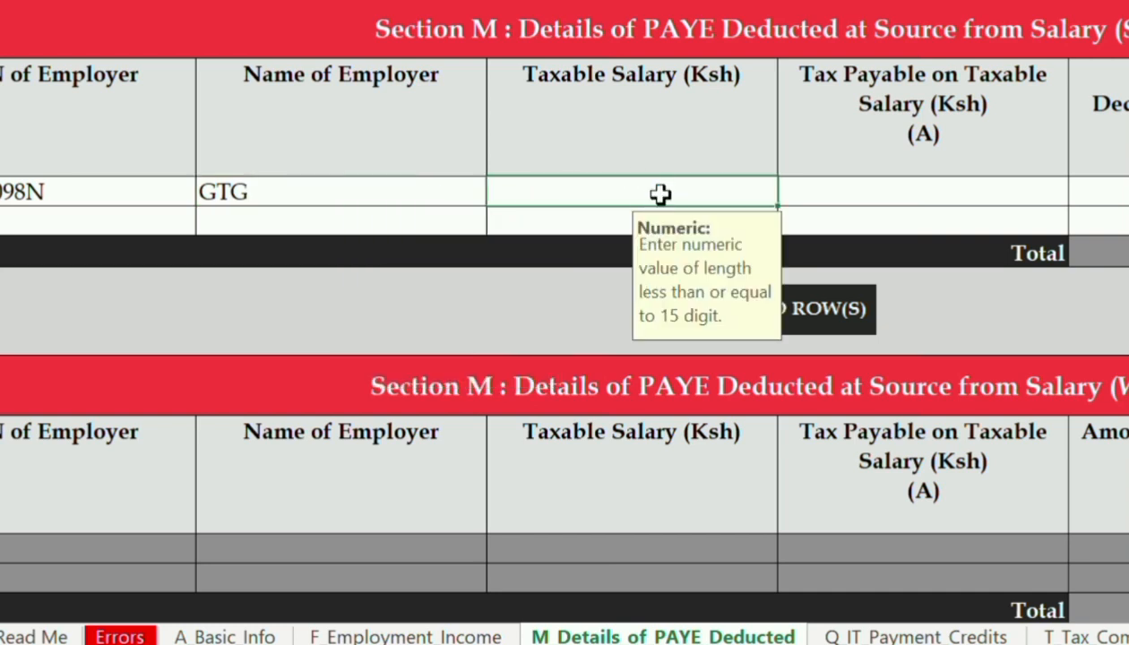
pyautogui.write('817848')
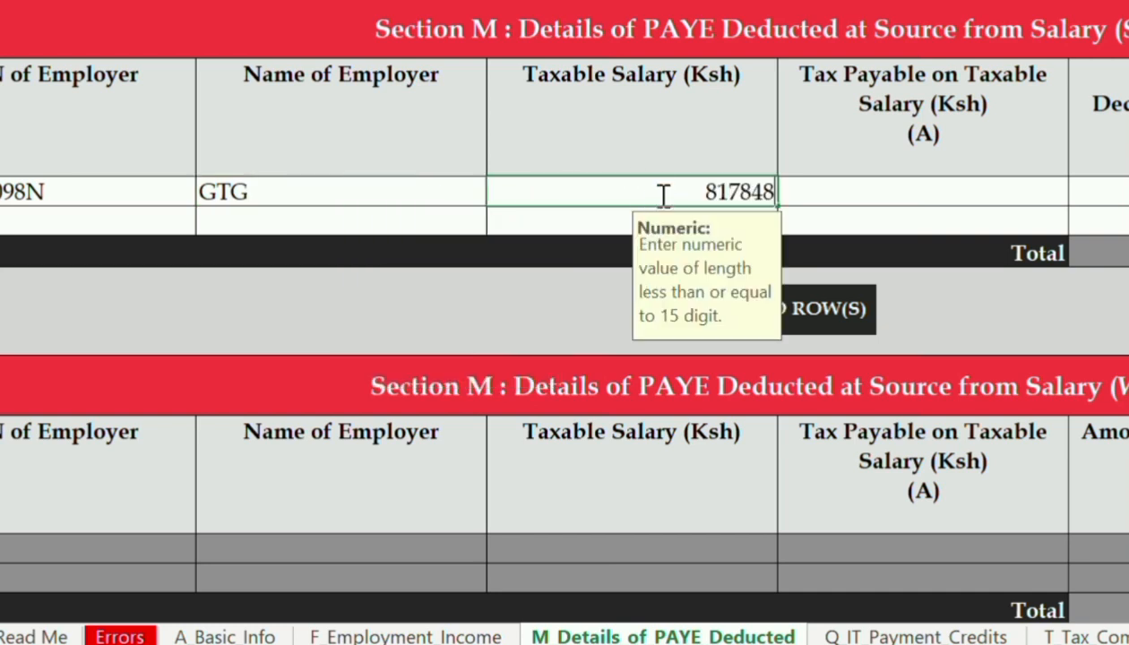
pyautogui.click(992, 193)
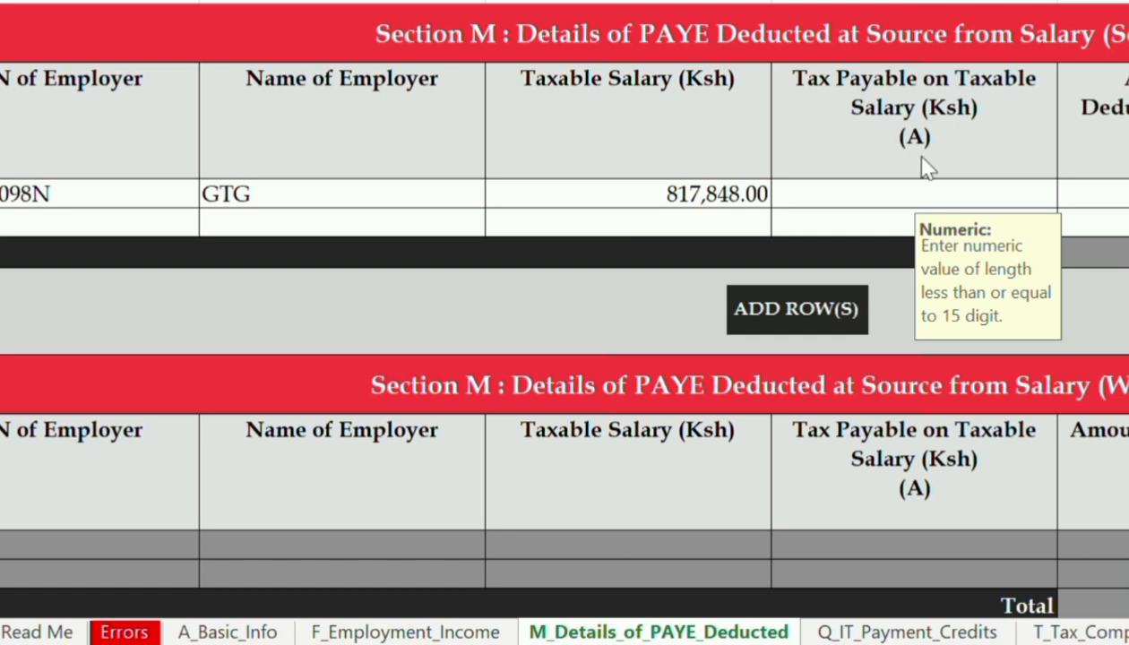
# Switch to the T_Tax_Computation sheet to review the computed tax
pyautogui.click(1087, 631)
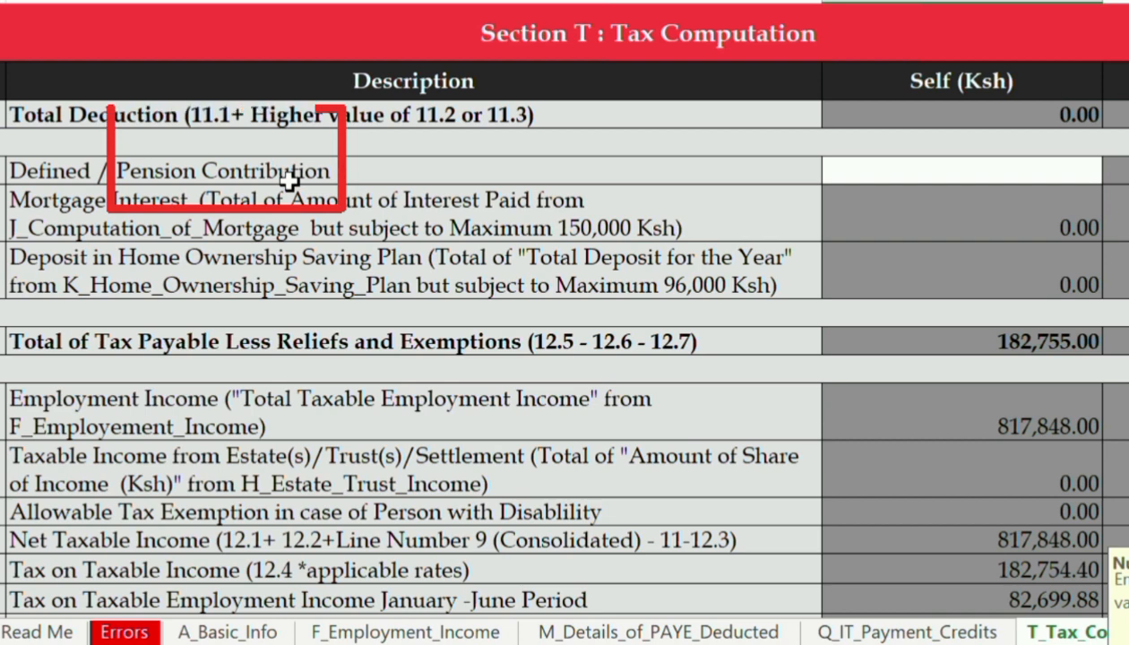
# Put 41,703.95 in the Self (Ksh) Defined / Pension Contribution cell, then return to M_Details_of_PAYE_Deducted
pyautogui.click(879, 170)
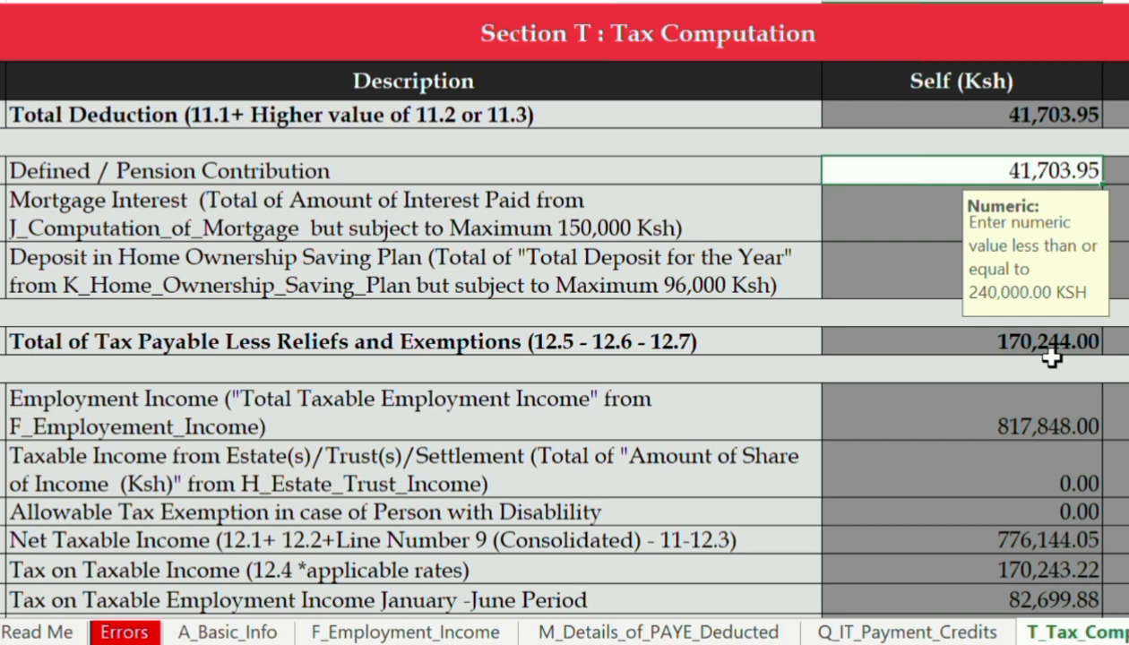
pyautogui.click(645, 633)
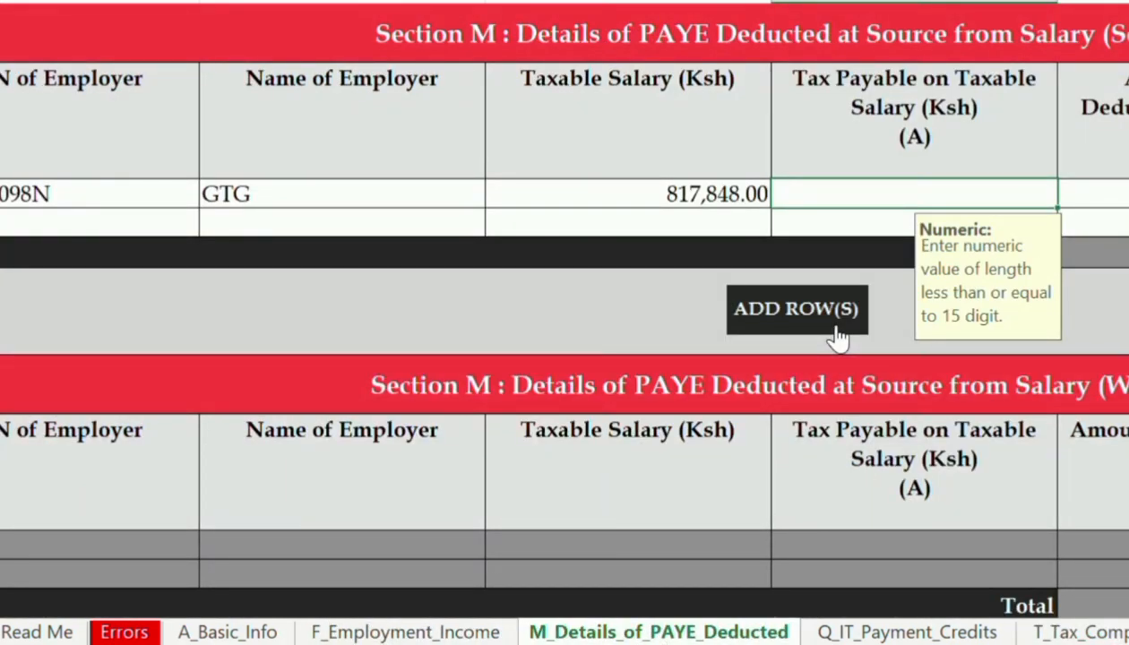
# On the GTG employer row, enter tax payable 170244 and tax deducted (PAYE) 141443.15
pyautogui.write('170244')
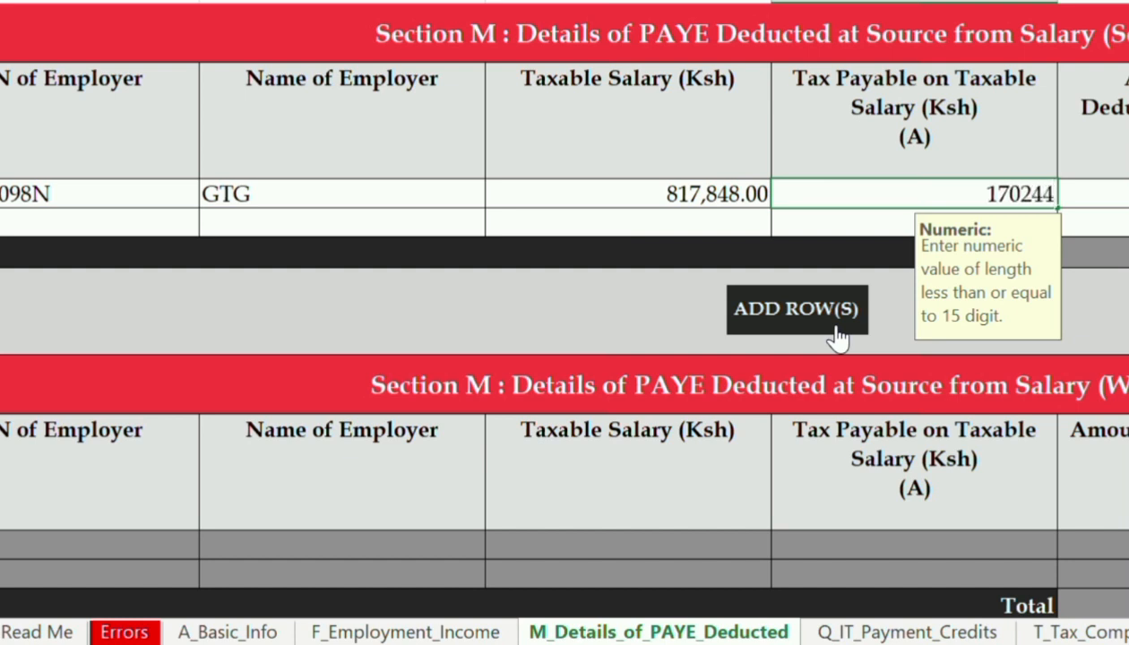
pyautogui.press('Tab')
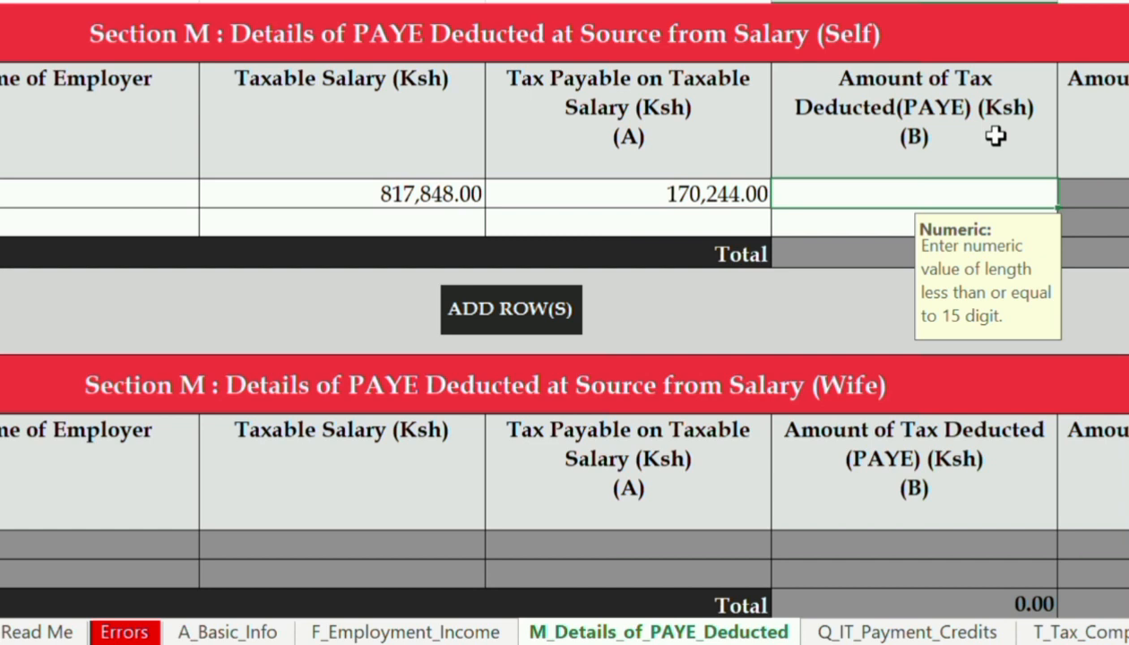
pyautogui.write('141443.15')
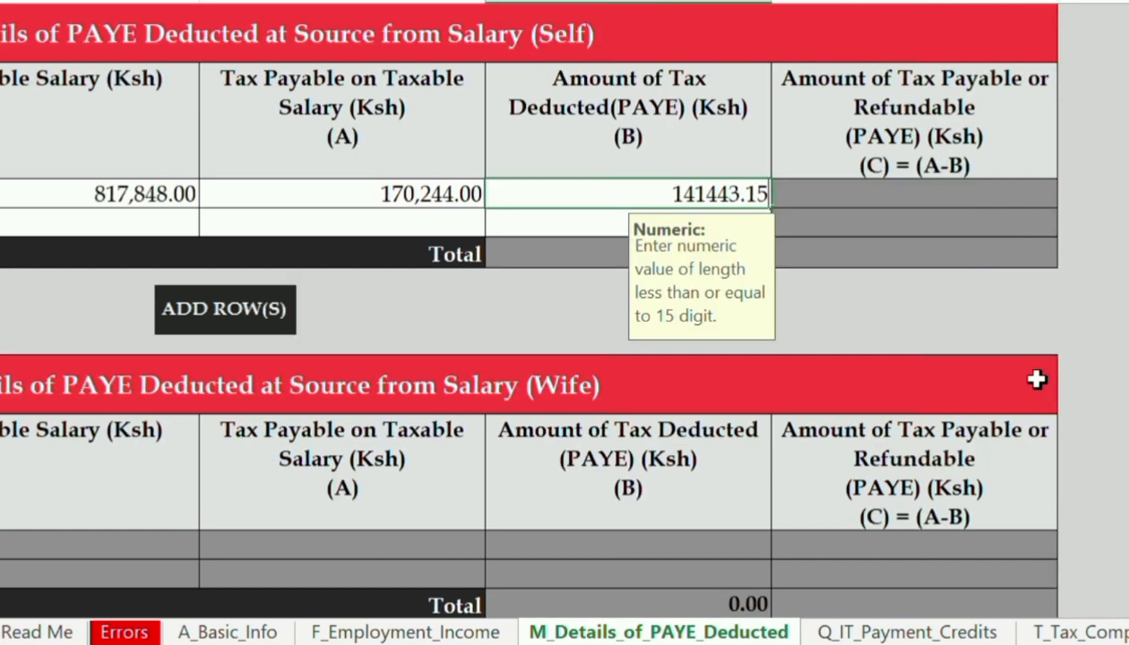